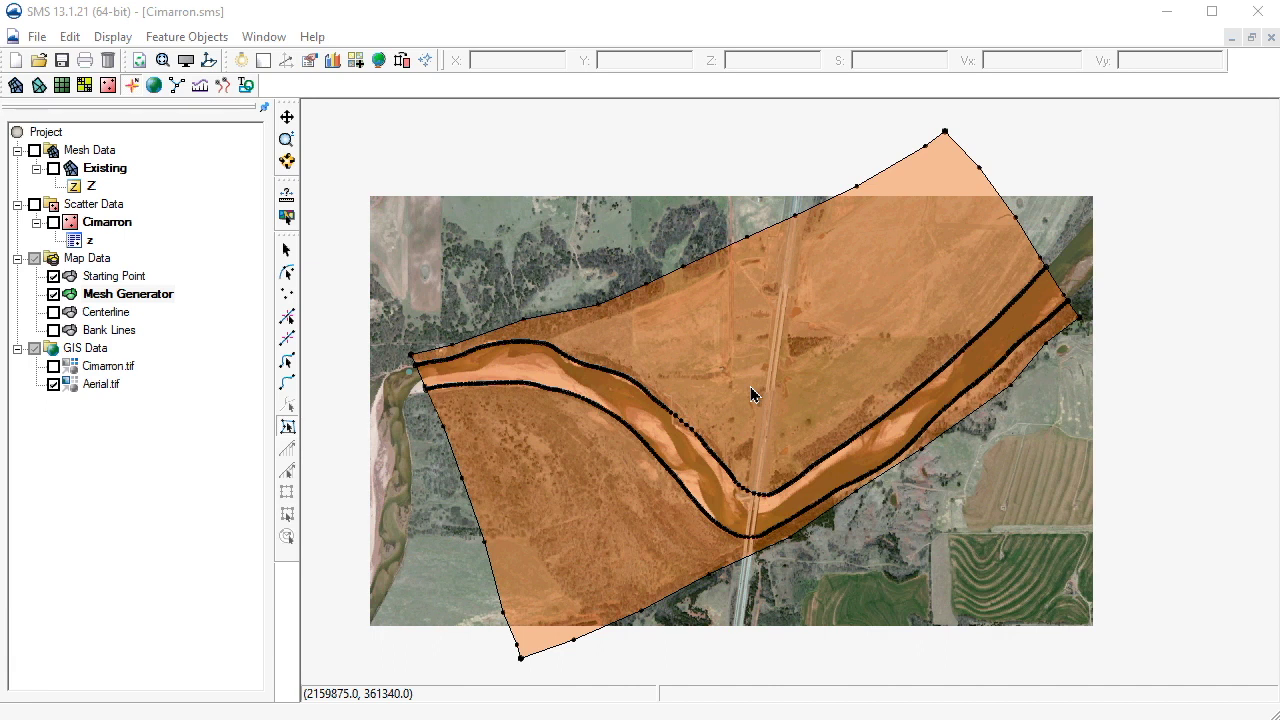
Duplicate the Mesh Generator coverage in the Map Data tree
{"action": "right_click", "coordinate": [94, 259]}
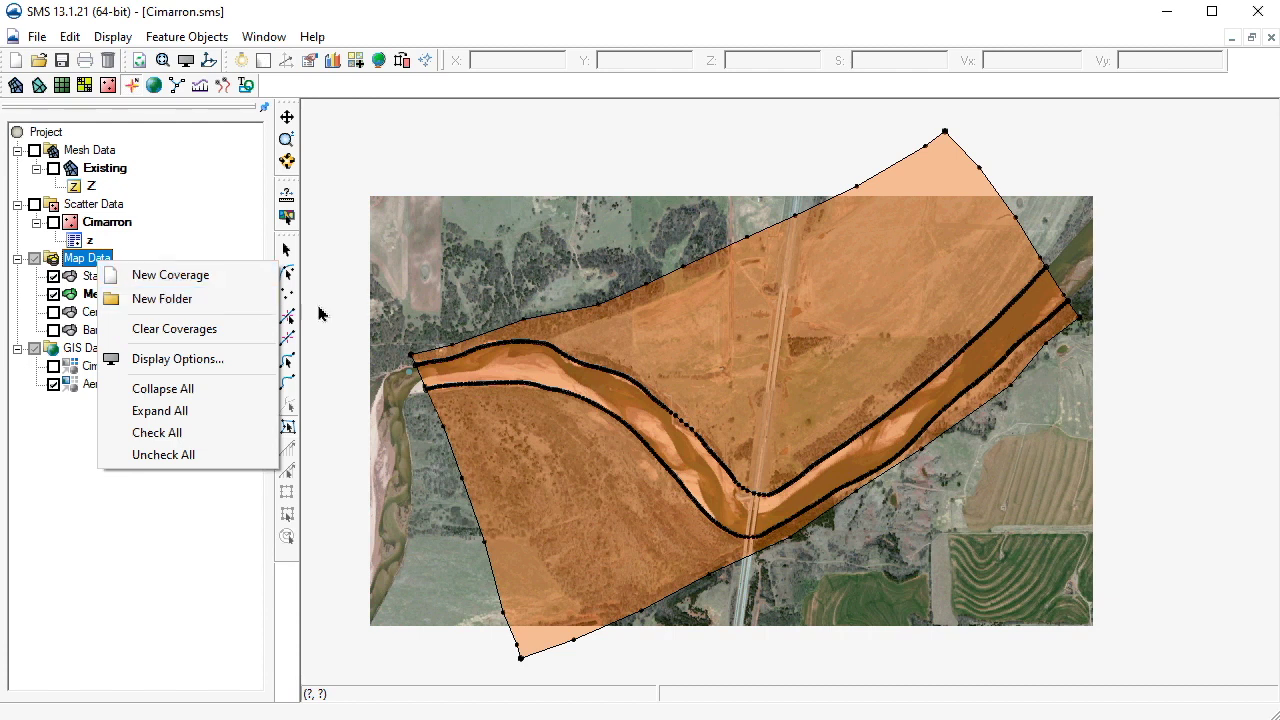
{"action": "left_click", "coordinate": [378, 310]}
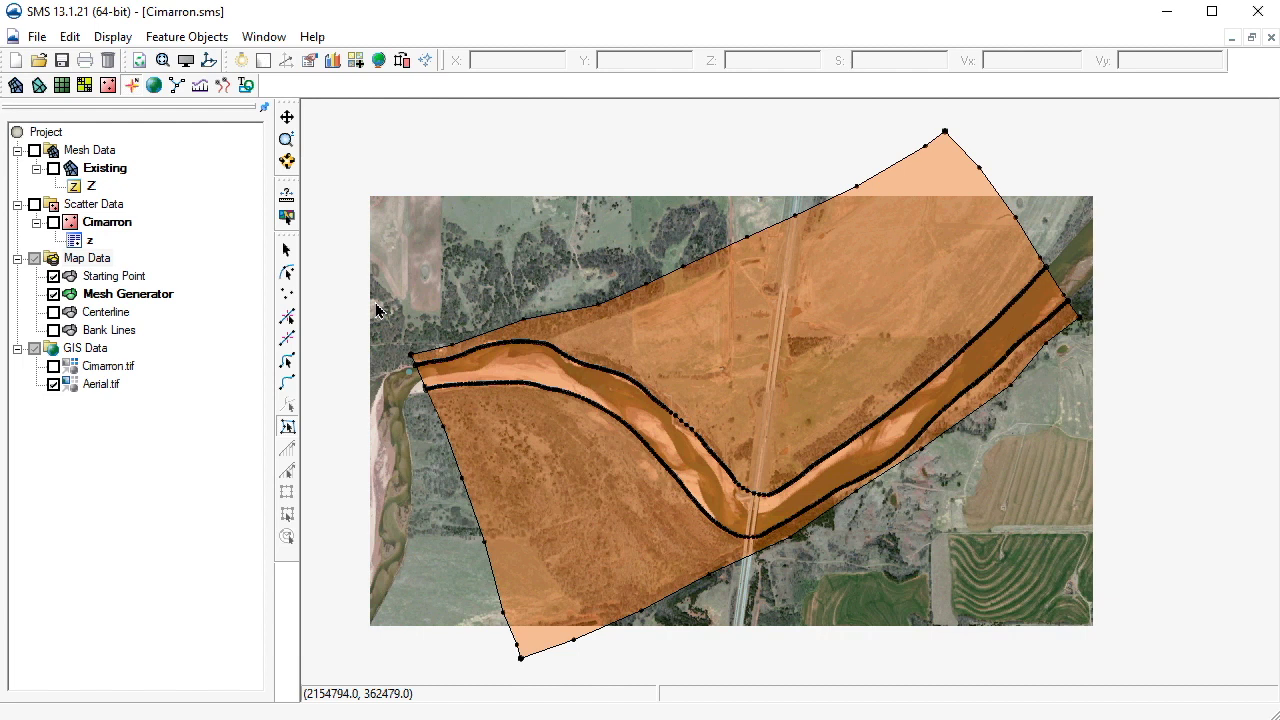
{"action": "right_click", "coordinate": [133, 300]}
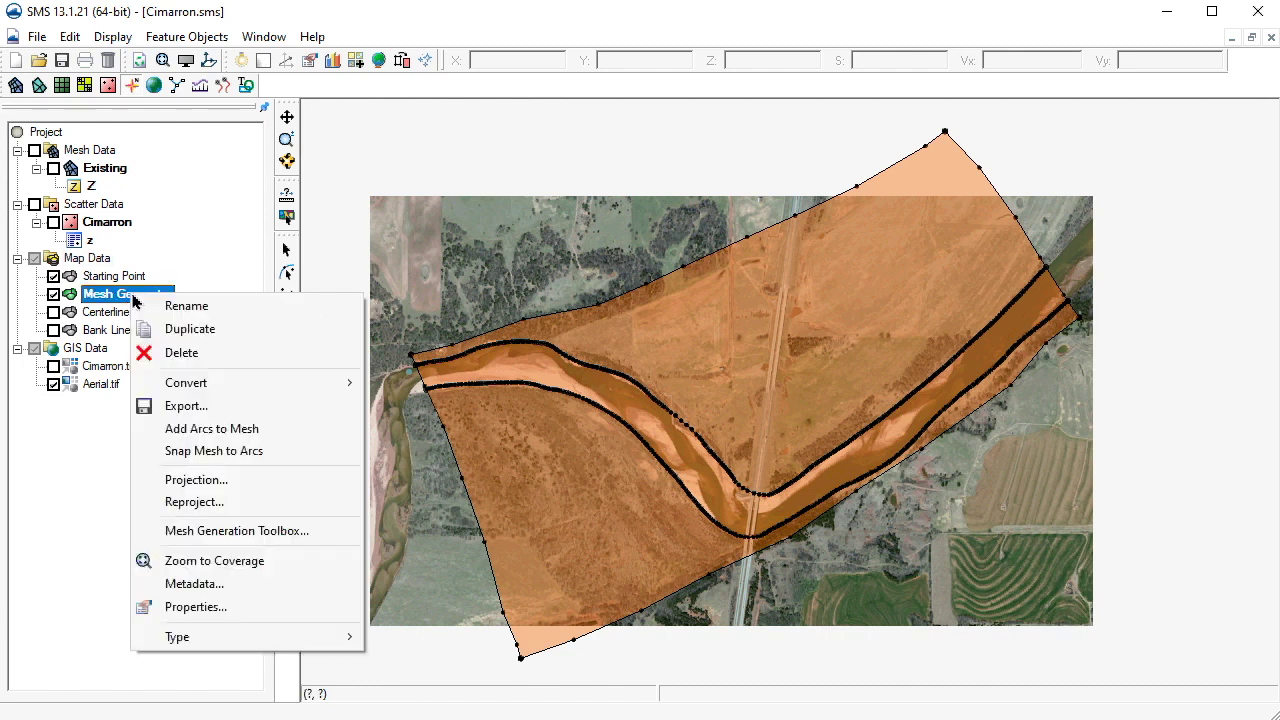
{"action": "left_click", "coordinate": [185, 338]}
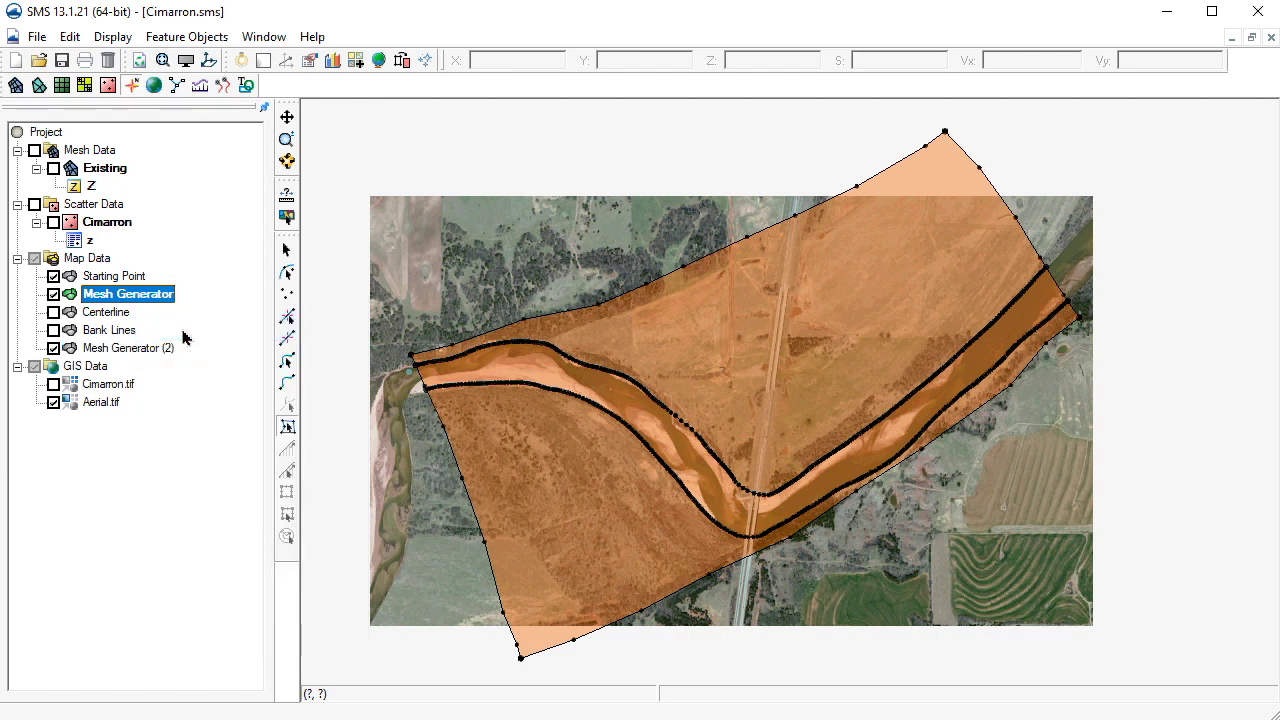
Rename the copy Mesh Generator (2) to 'Materials'
{"action": "left_click", "coordinate": [146, 351]}
{"action": "right_click", "coordinate": [146, 351]}
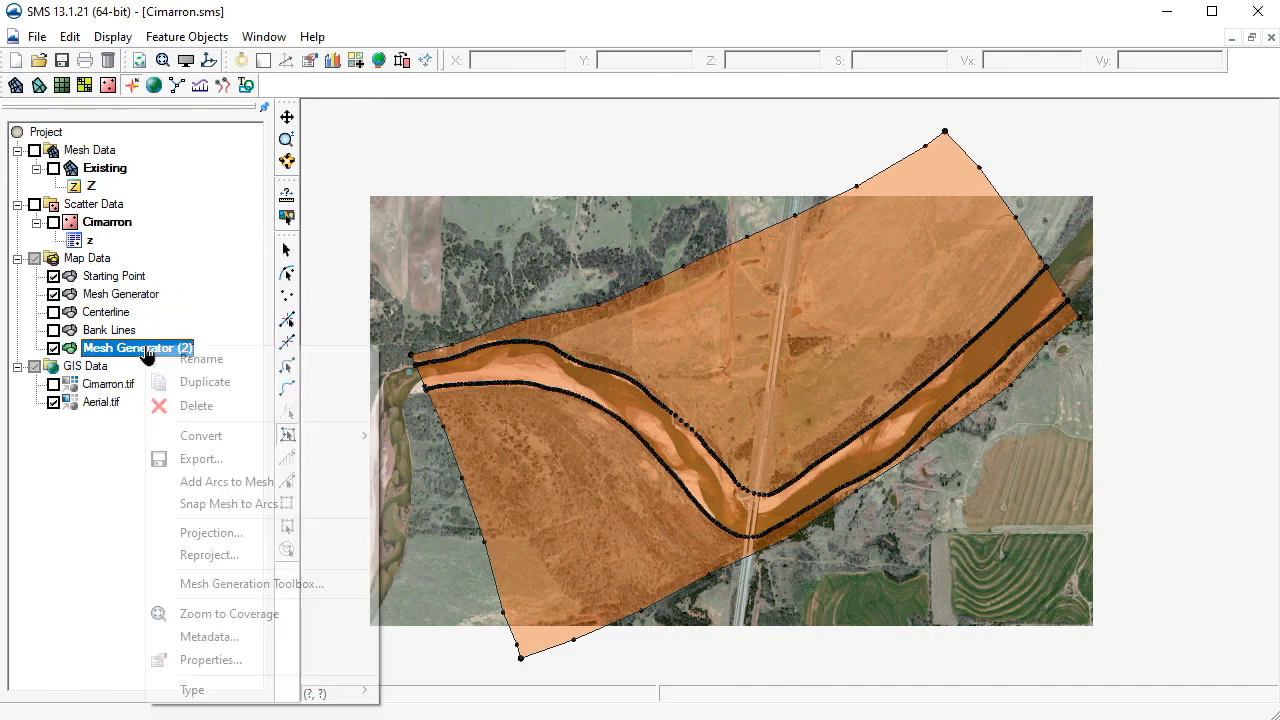
{"action": "left_click", "coordinate": [183, 358]}
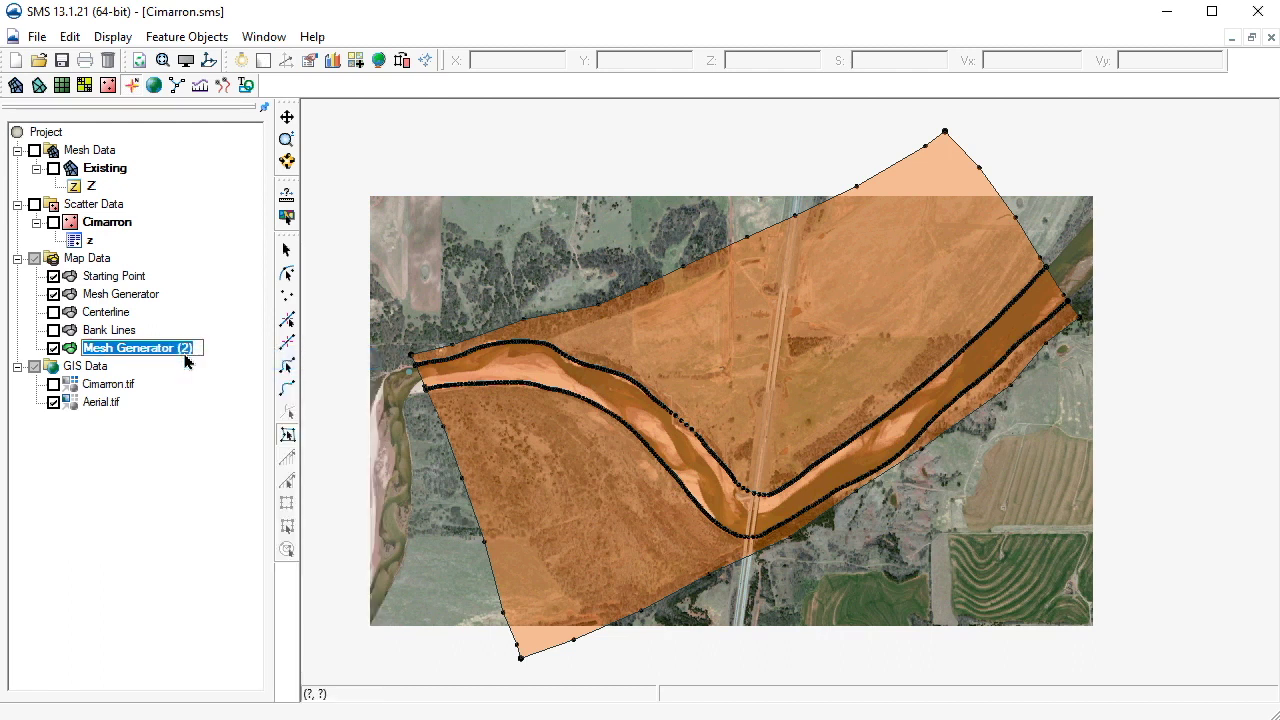
{"action": "type", "text": "Ma"}
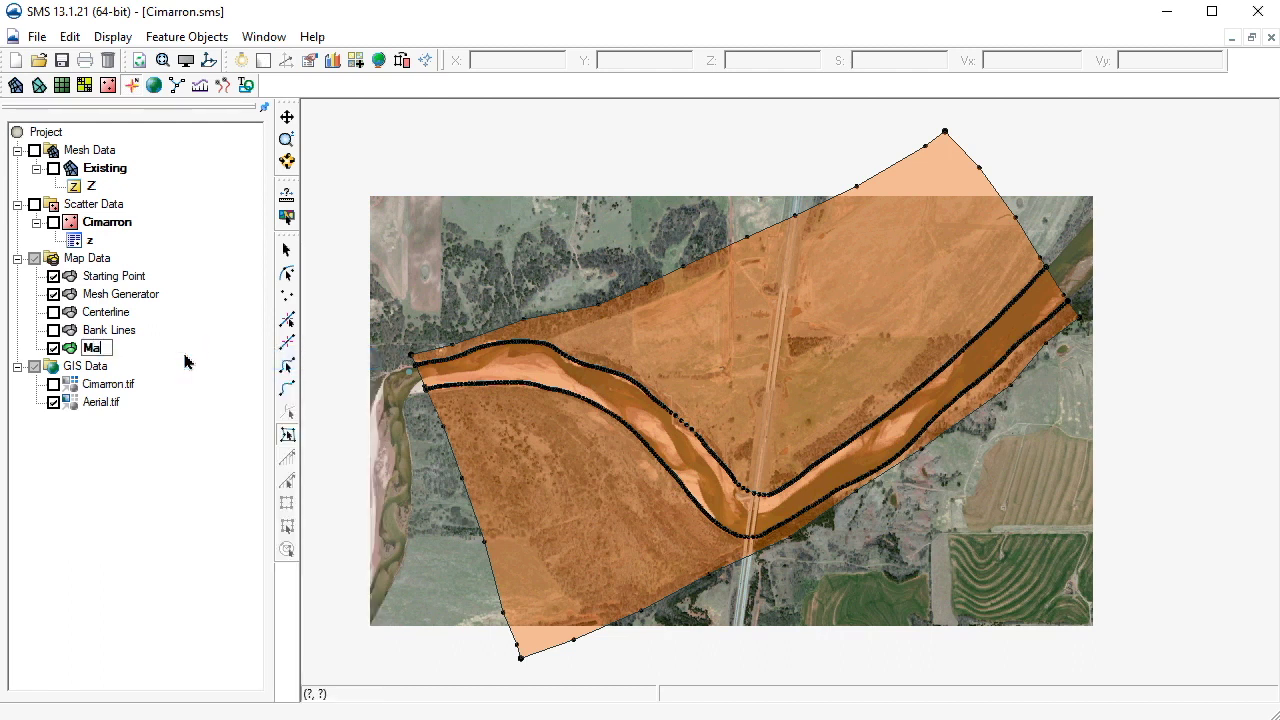
{"action": "type", "text": "terials"}
{"action": "key", "text": "Return"}
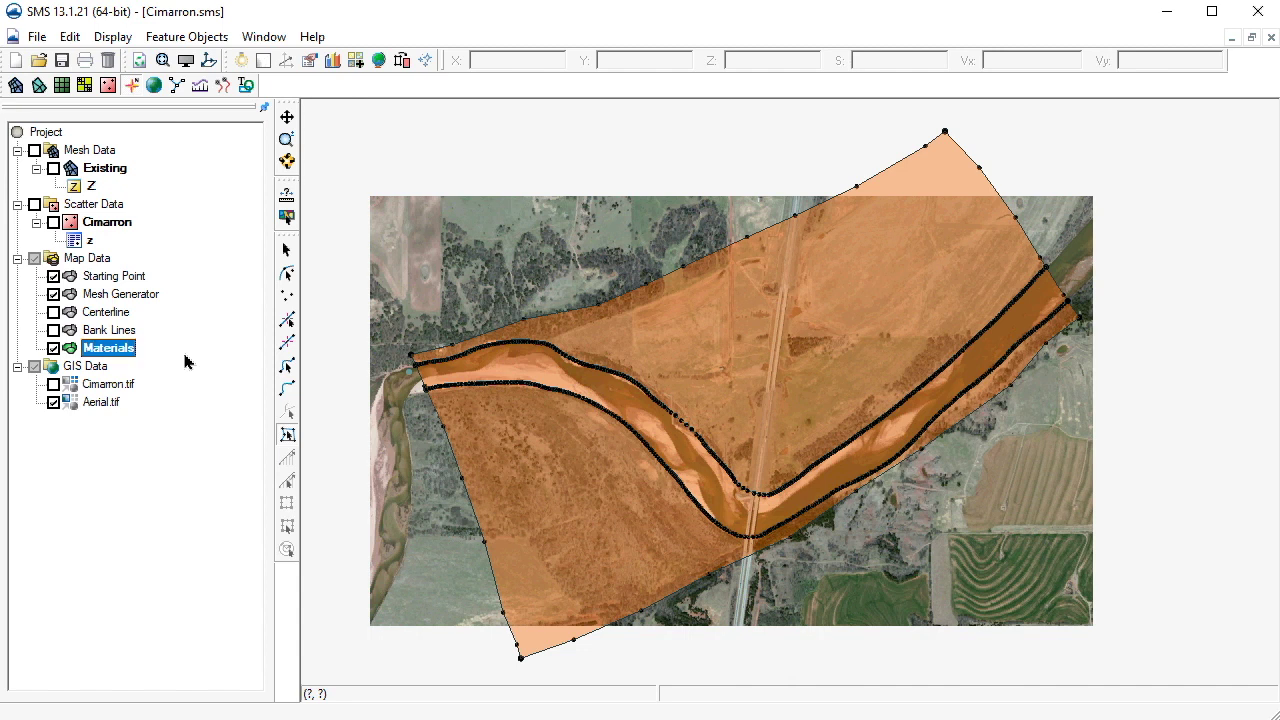
Change the Materials coverage type to Models > SRH-2D > Materials
{"action": "right_click", "coordinate": [114, 350]}
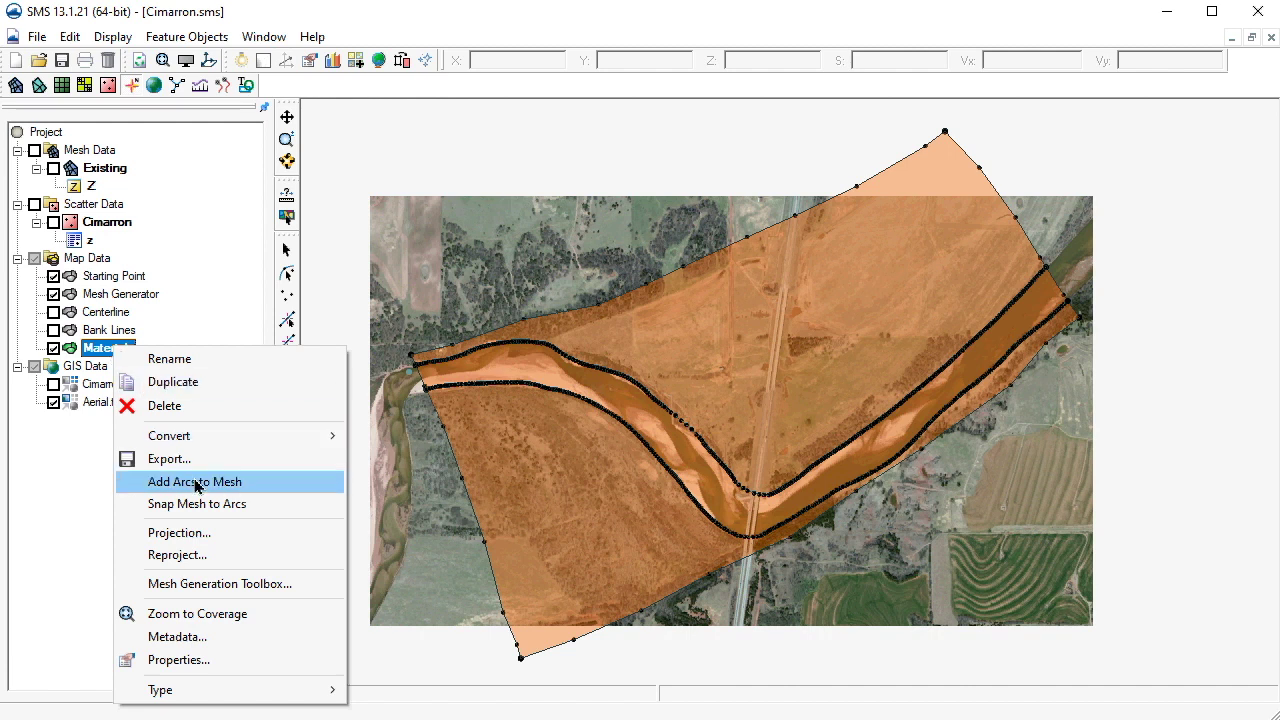
{"action": "mouse_move", "coordinate": [240, 690]}
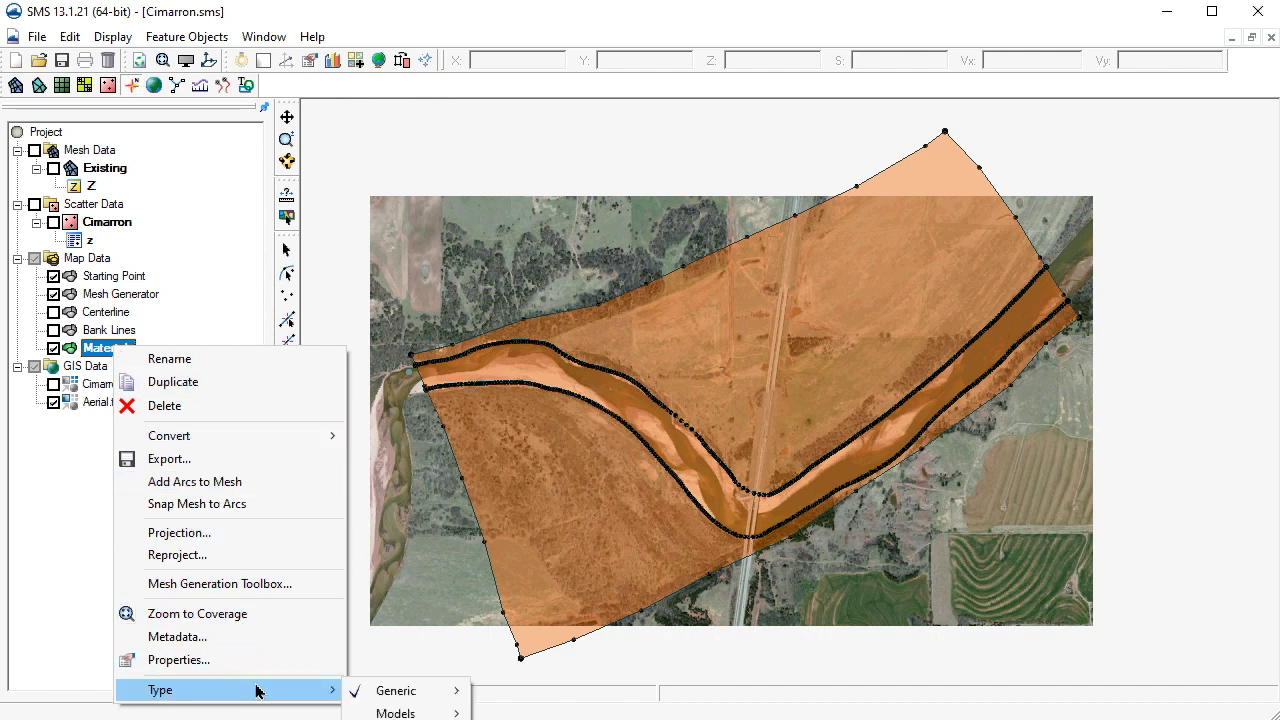
{"action": "mouse_move", "coordinate": [395, 713]}
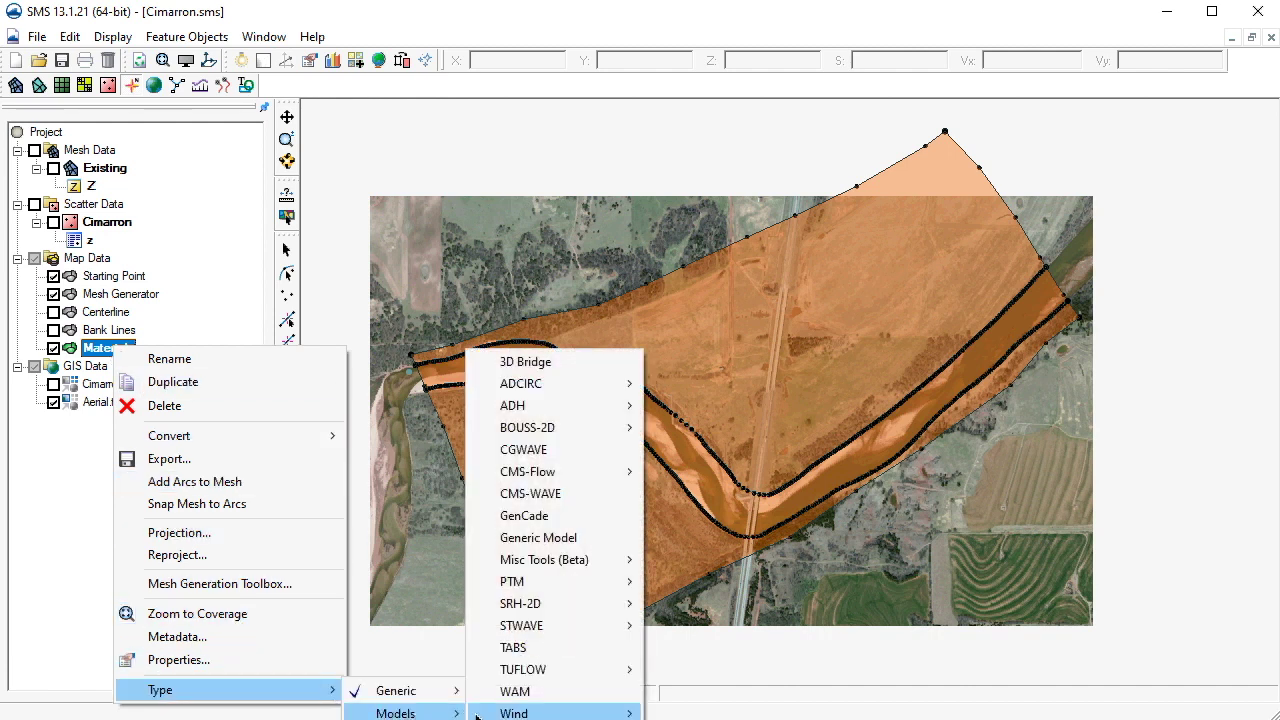
{"action": "mouse_move", "coordinate": [550, 606]}
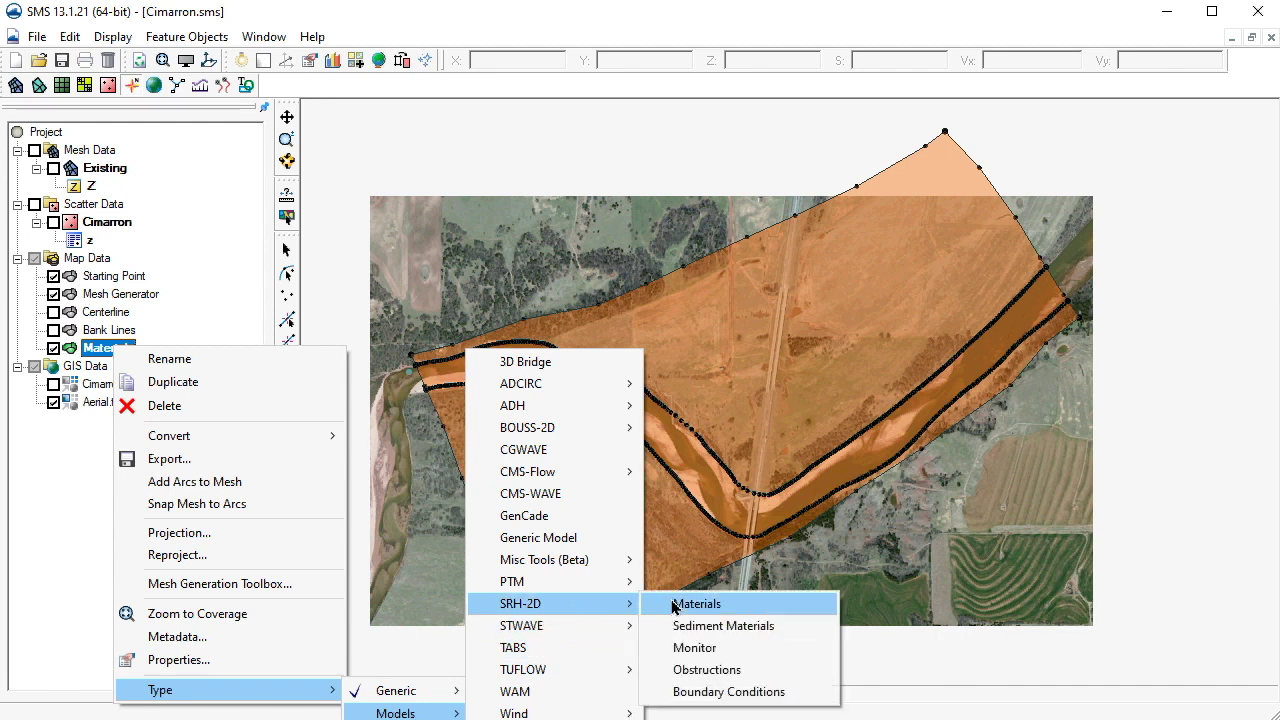
{"action": "left_click", "coordinate": [704, 605]}
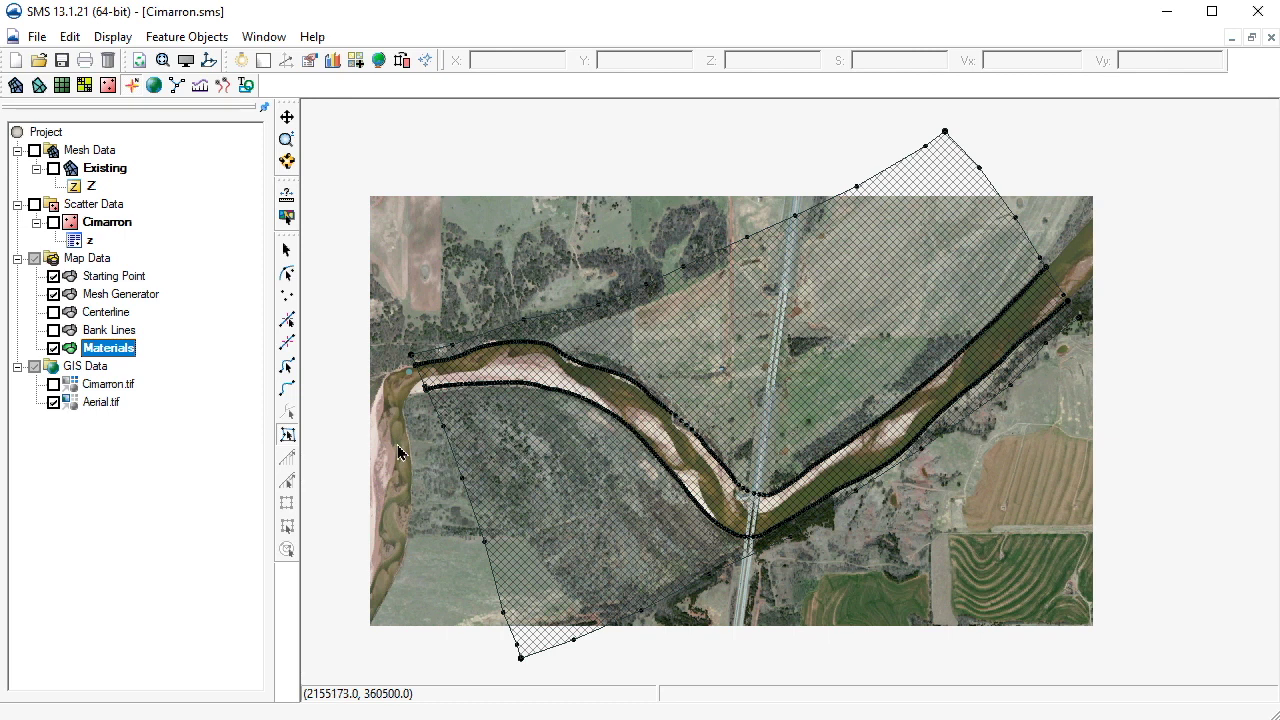
Open the Materials coverage's material list and add four new materials
{"action": "right_click", "coordinate": [101, 351]}
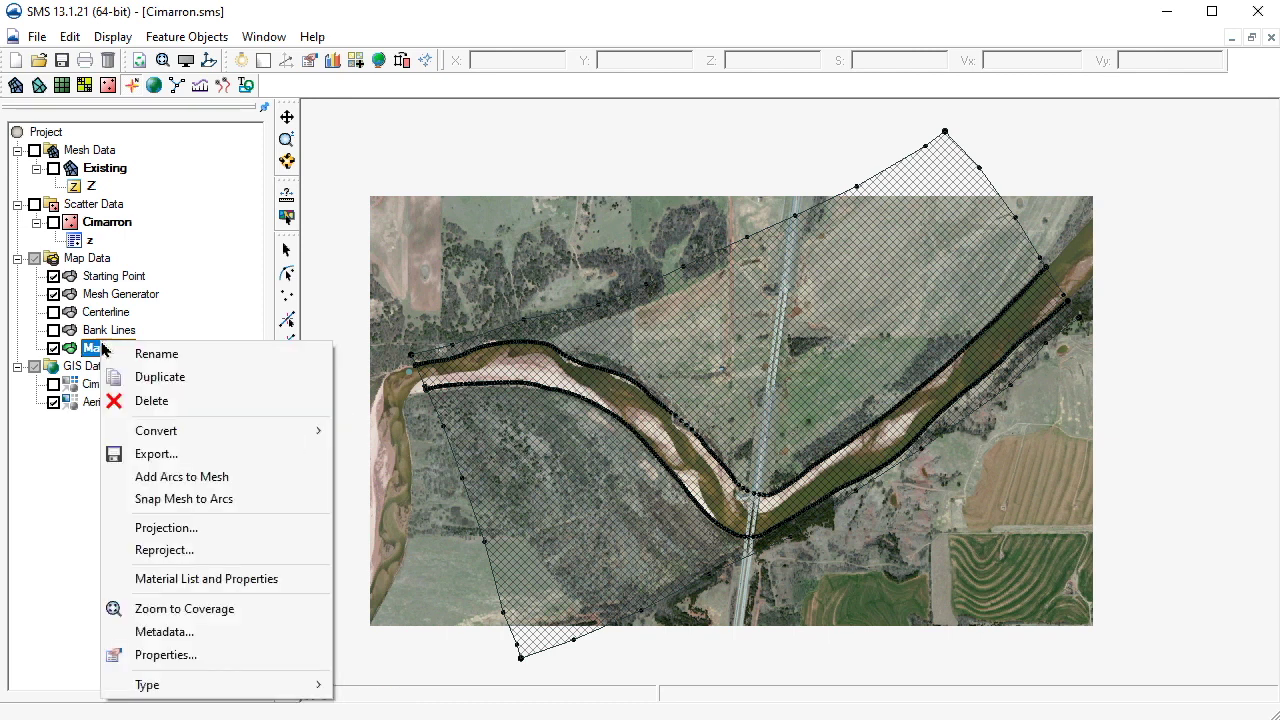
{"action": "left_click", "coordinate": [185, 579]}
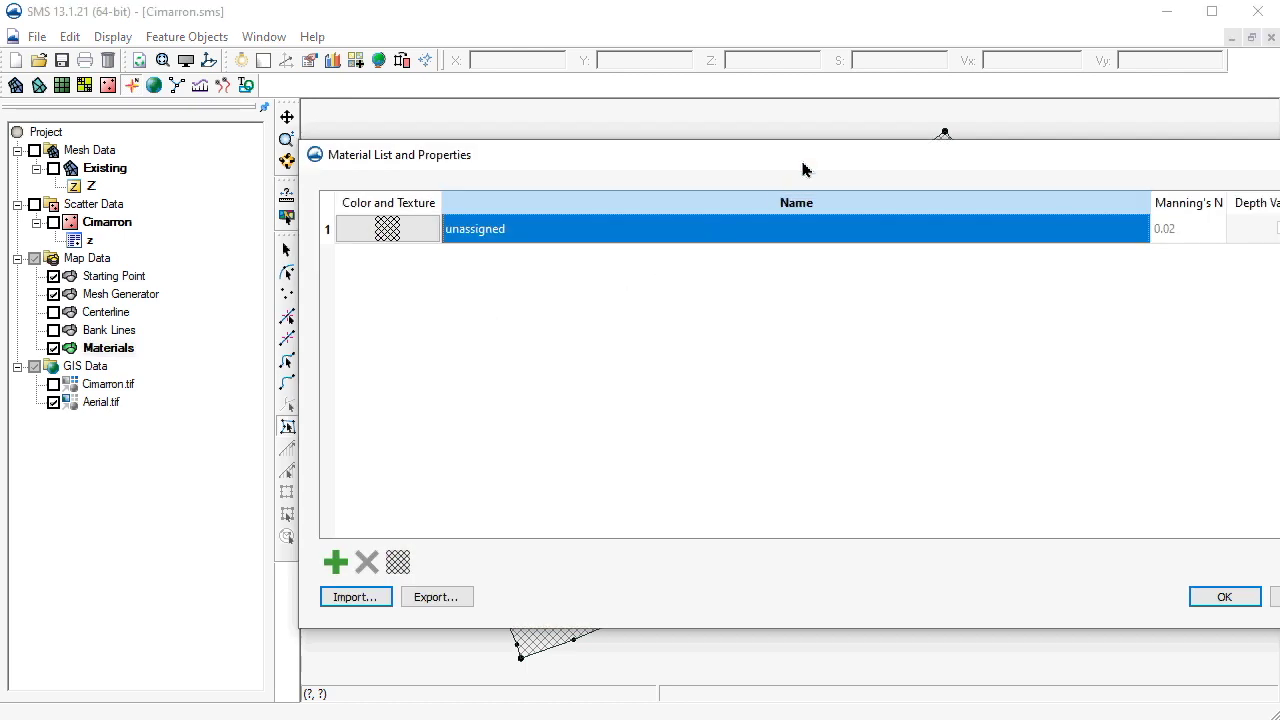
{"action": "left_click_drag", "start_coordinate": [802, 170], "coordinate": [607, 163]}
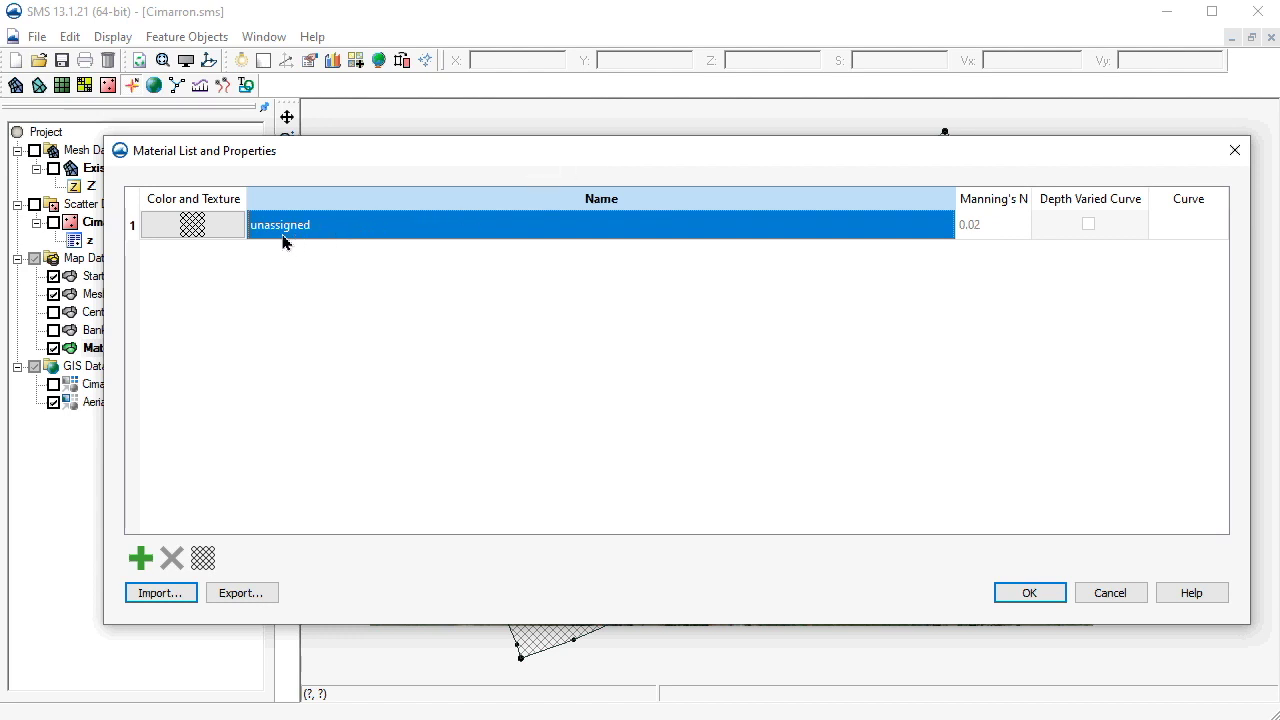
{"action": "left_click", "coordinate": [142, 560]}
{"action": "left_click", "coordinate": [141, 559]}
{"action": "left_click", "coordinate": [141, 559]}
{"action": "left_click", "coordinate": [141, 559]}
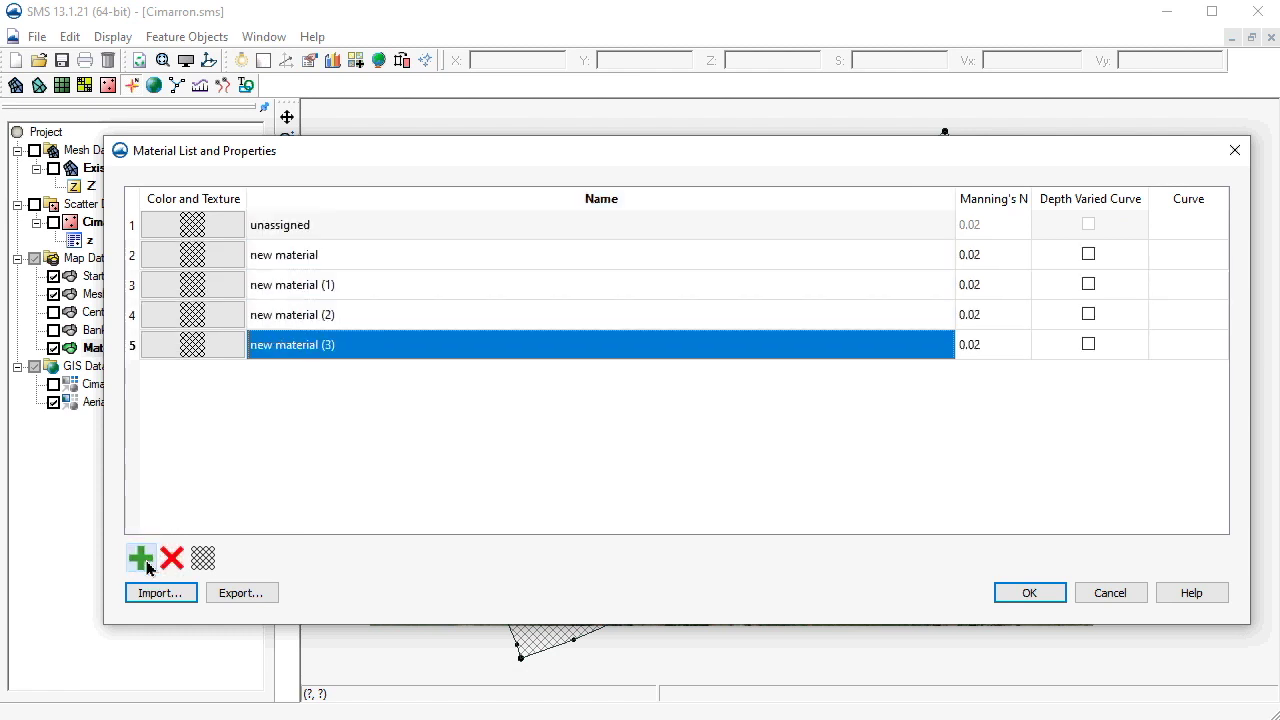
Name the four new materials Channel, Grass, Shrub and Roadway
{"action": "left_click", "coordinate": [340, 255]}
{"action": "type", "text": "Channel"}
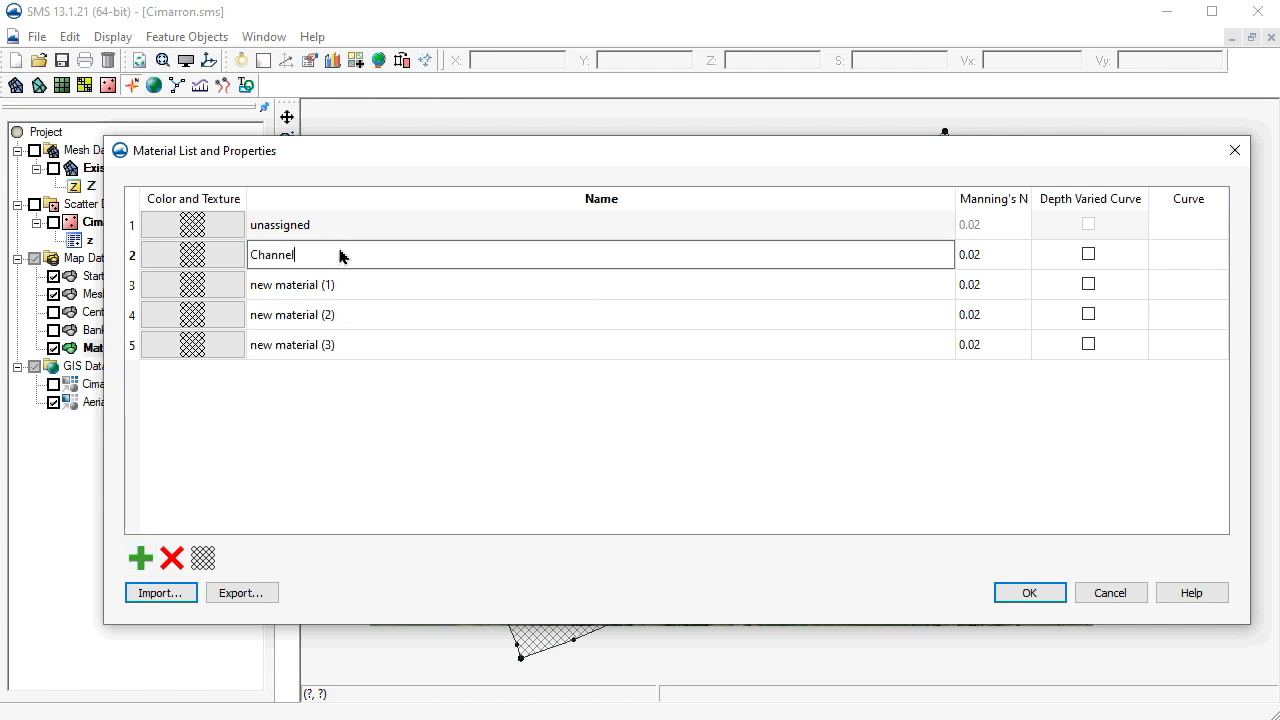
{"action": "key", "text": "Return"}
{"action": "type", "text": "Grass"}
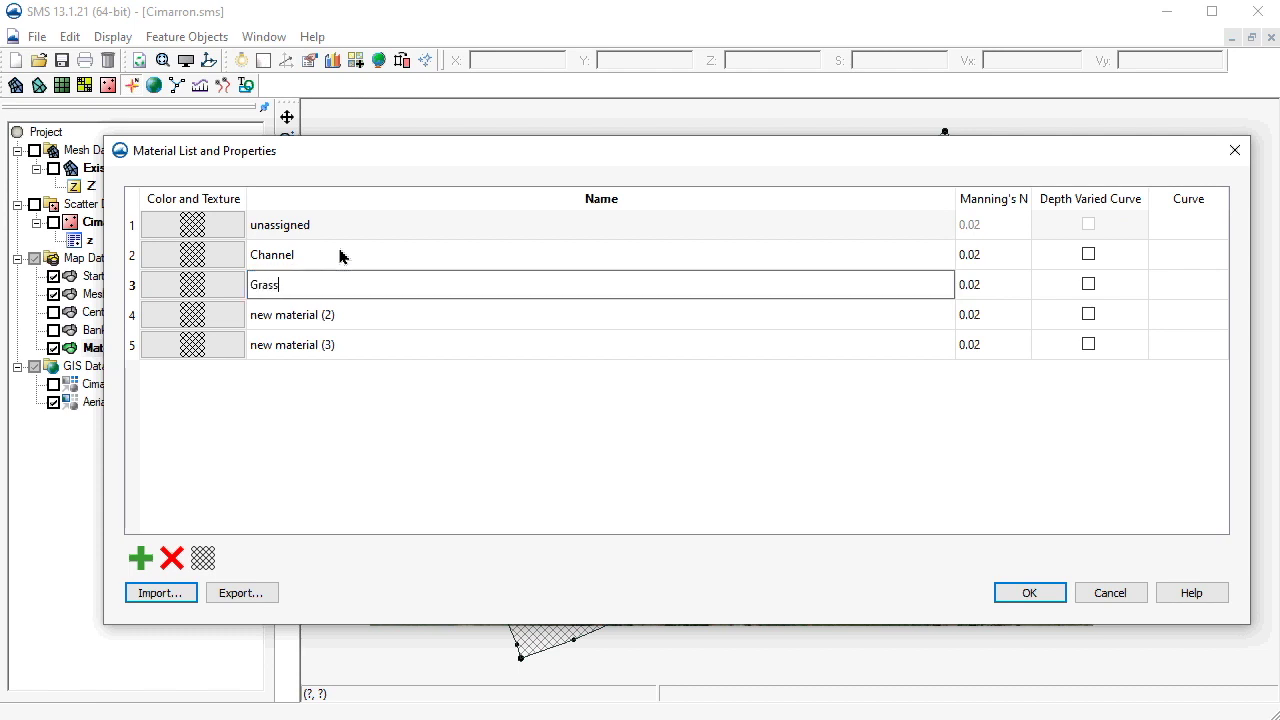
{"action": "key", "text": "Return"}
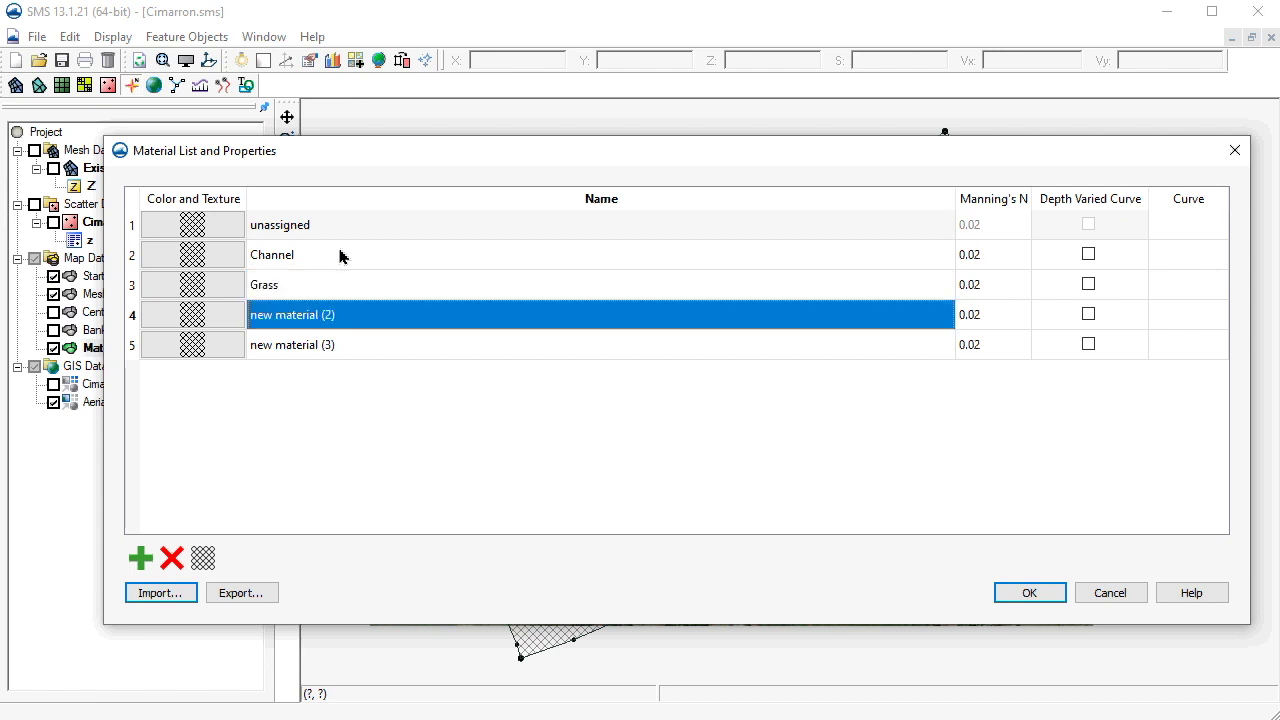
{"action": "type", "text": "Shrub"}
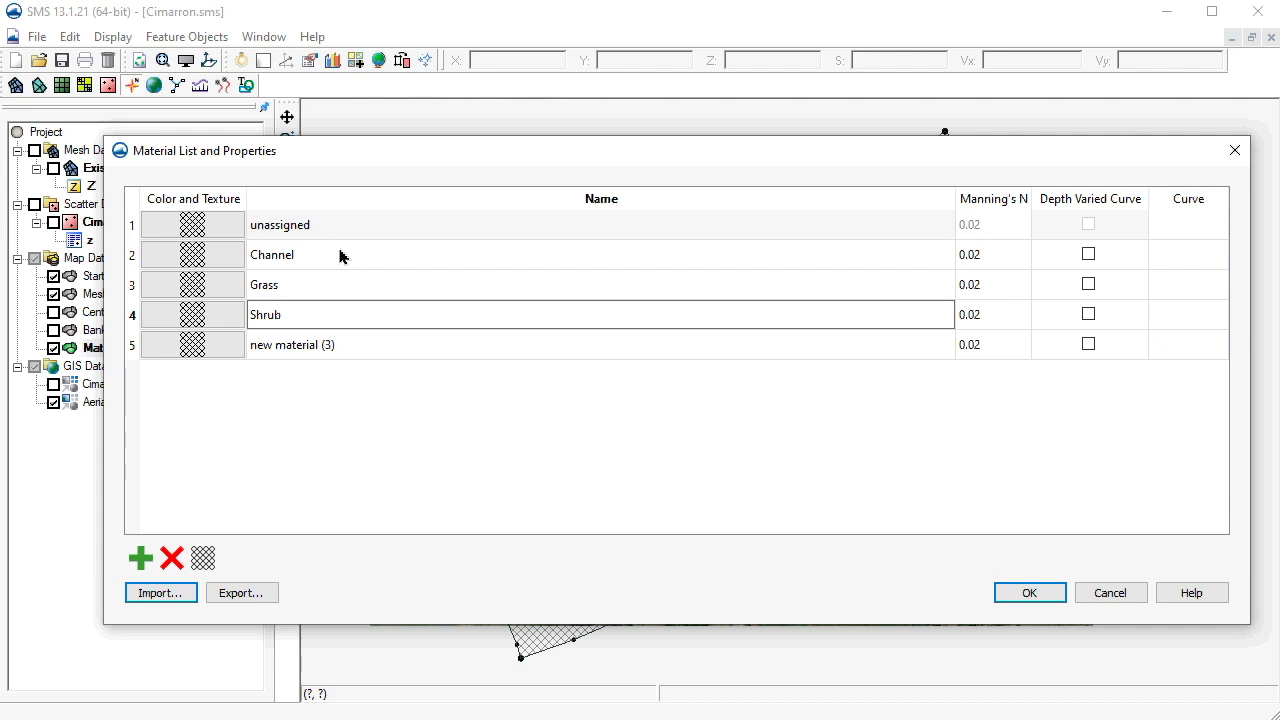
{"action": "key", "text": "Return"}
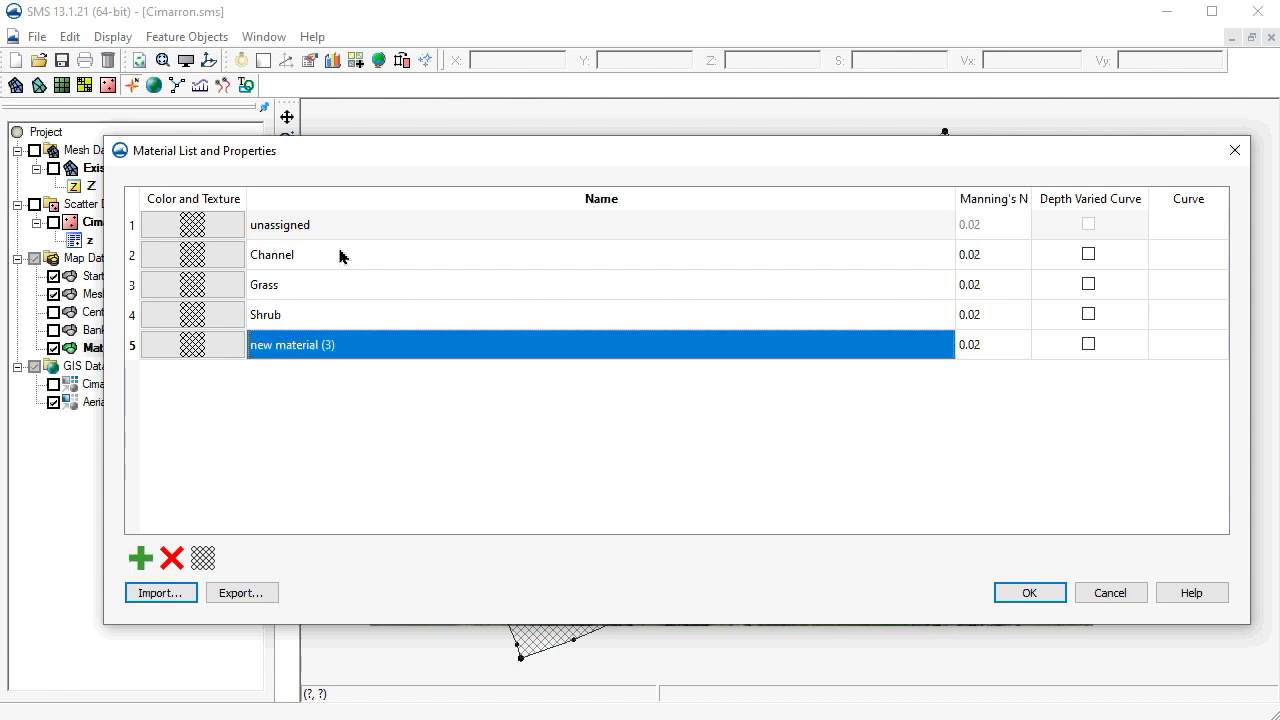
{"action": "type", "text": "Roadway"}
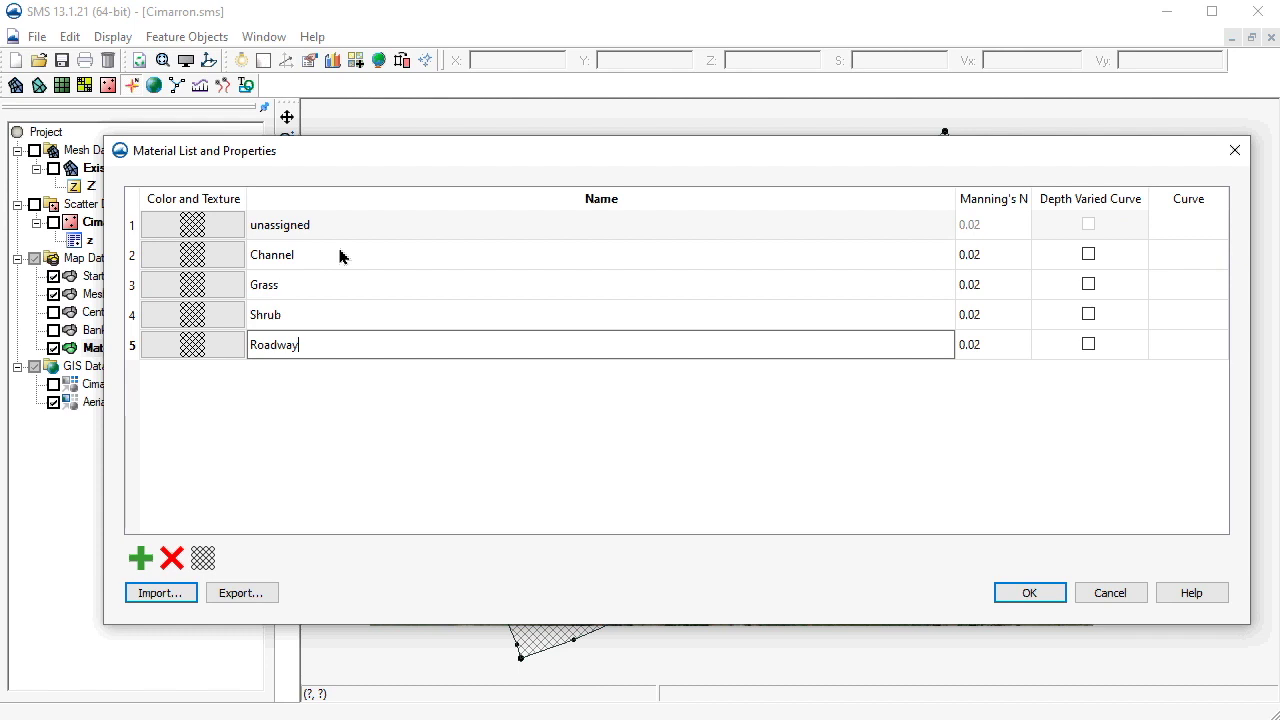
Set Manning's N to 0.03, 0.04, 0.07 and 0.02 for Channel, Grass, Shrub and Roadway
{"action": "left_click", "coordinate": [990, 257]}
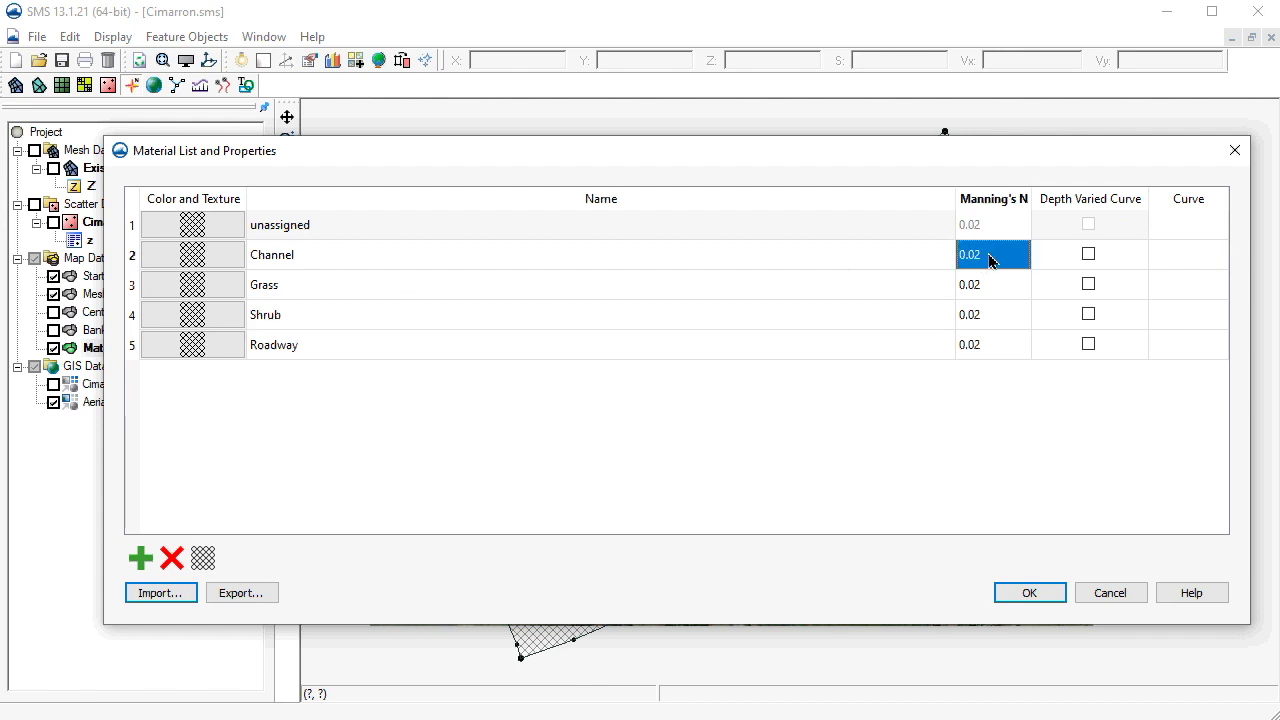
{"action": "type", "text": "0.03"}
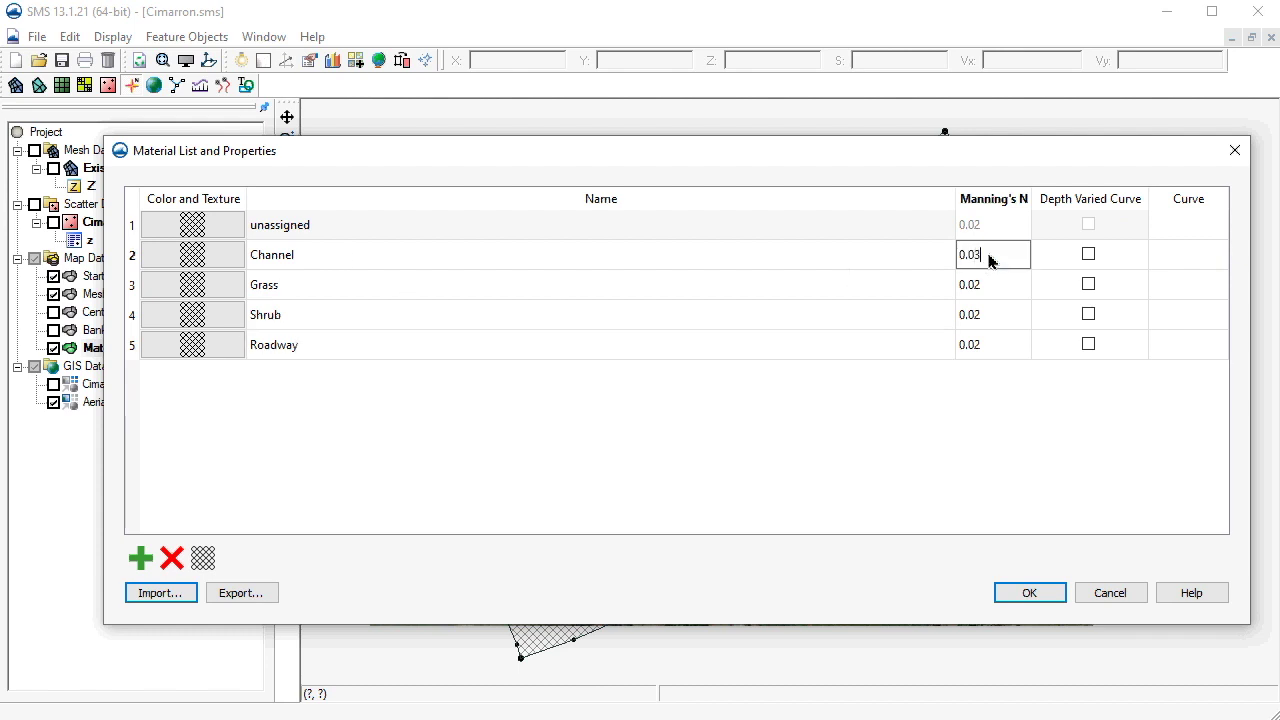
{"action": "left_click", "coordinate": [995, 285]}
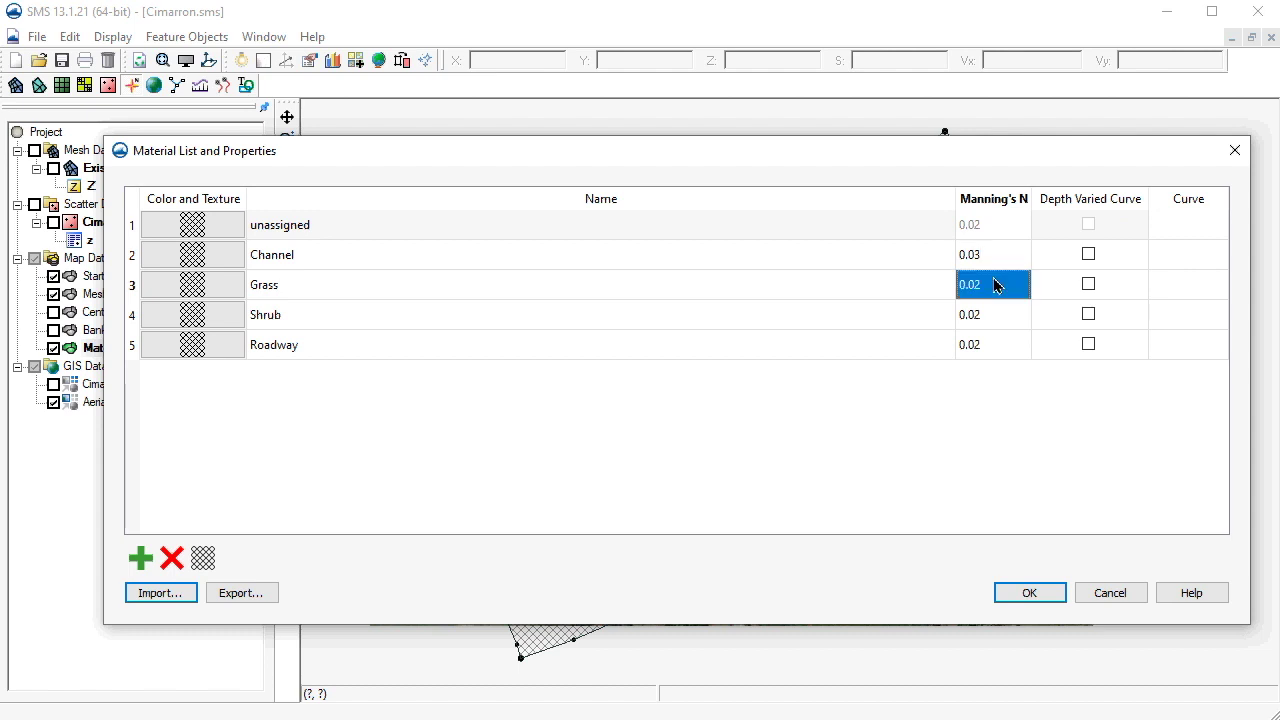
{"action": "type", "text": "0.04"}
{"action": "left_click", "coordinate": [991, 316]}
{"action": "type", "text": "0.07"}
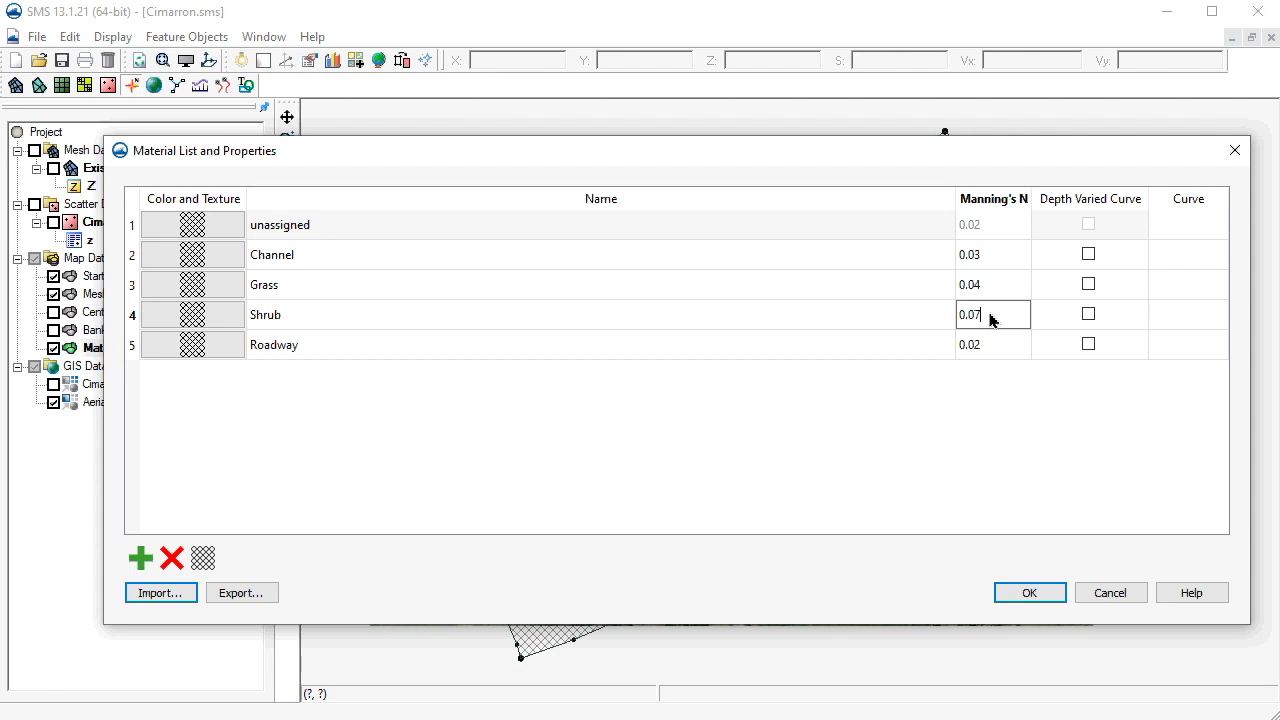
{"action": "left_click", "coordinate": [995, 350]}
{"action": "type", "text": "0.02"}
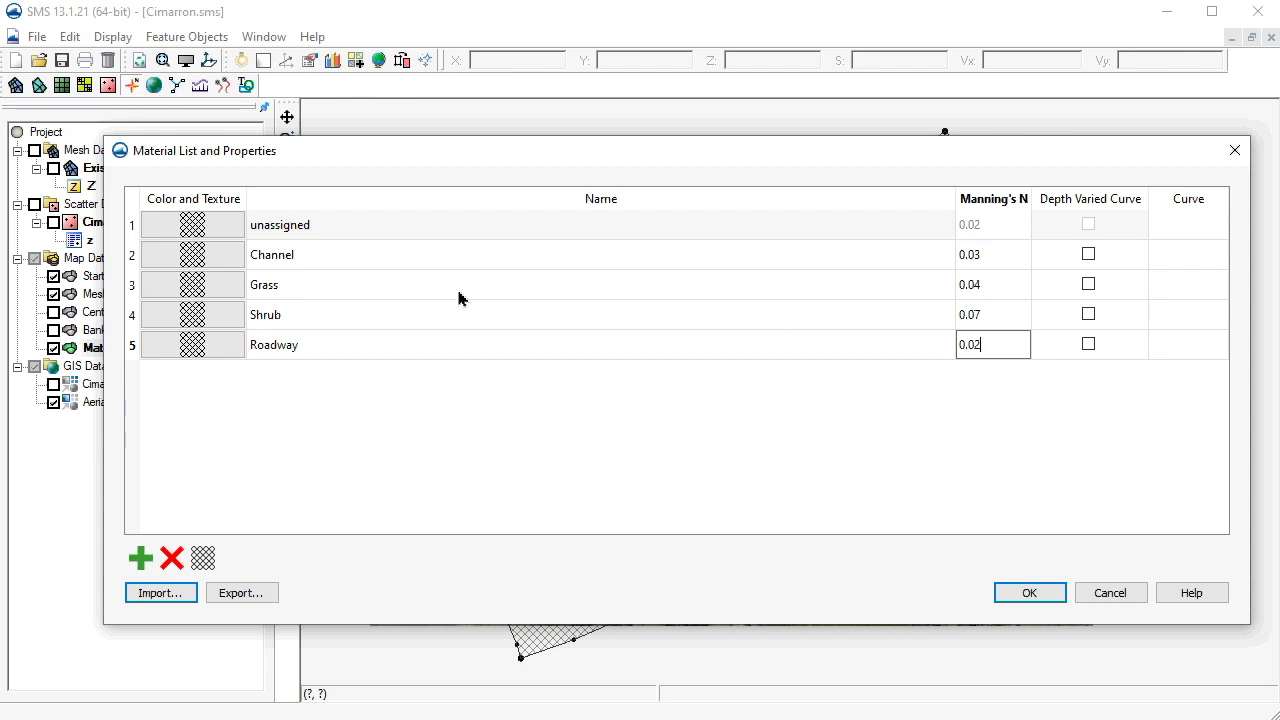
{"action": "left_click", "coordinate": [203, 255]}
Give Channel a solid blue fill and Grass a solid lime green fill
{"action": "left_click", "coordinate": [677, 529]}
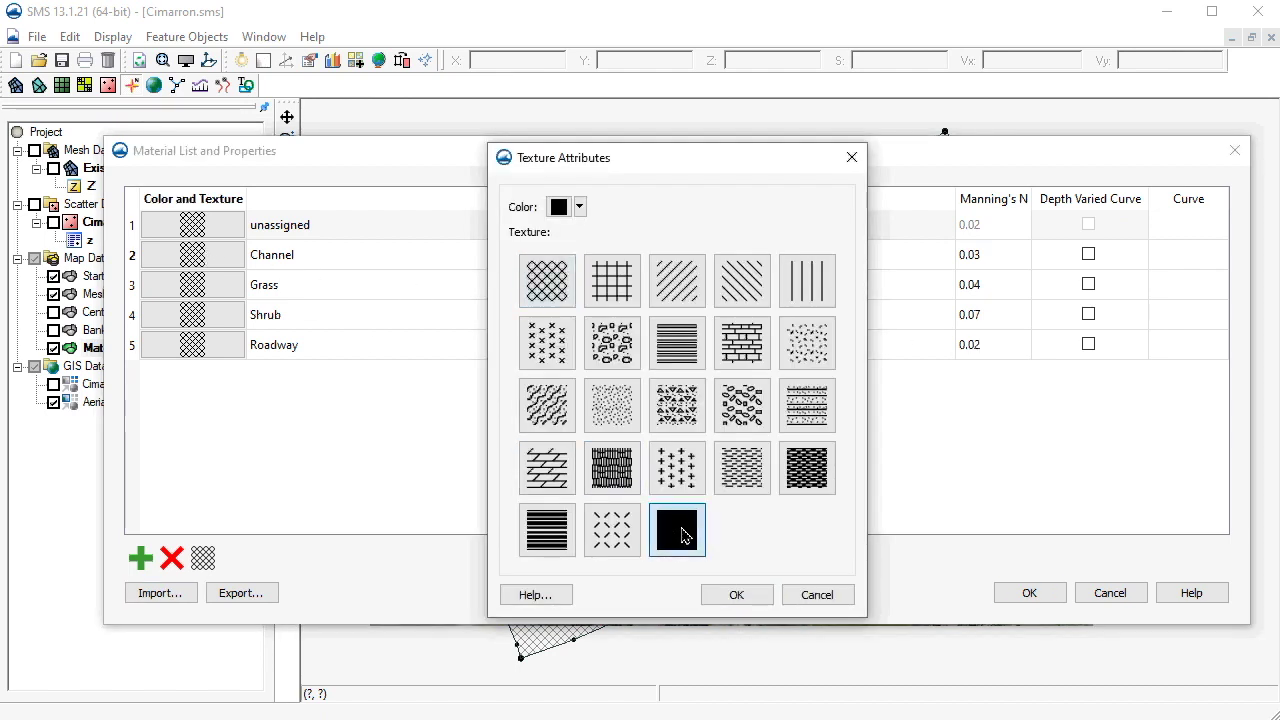
{"action": "left_click", "coordinate": [580, 207]}
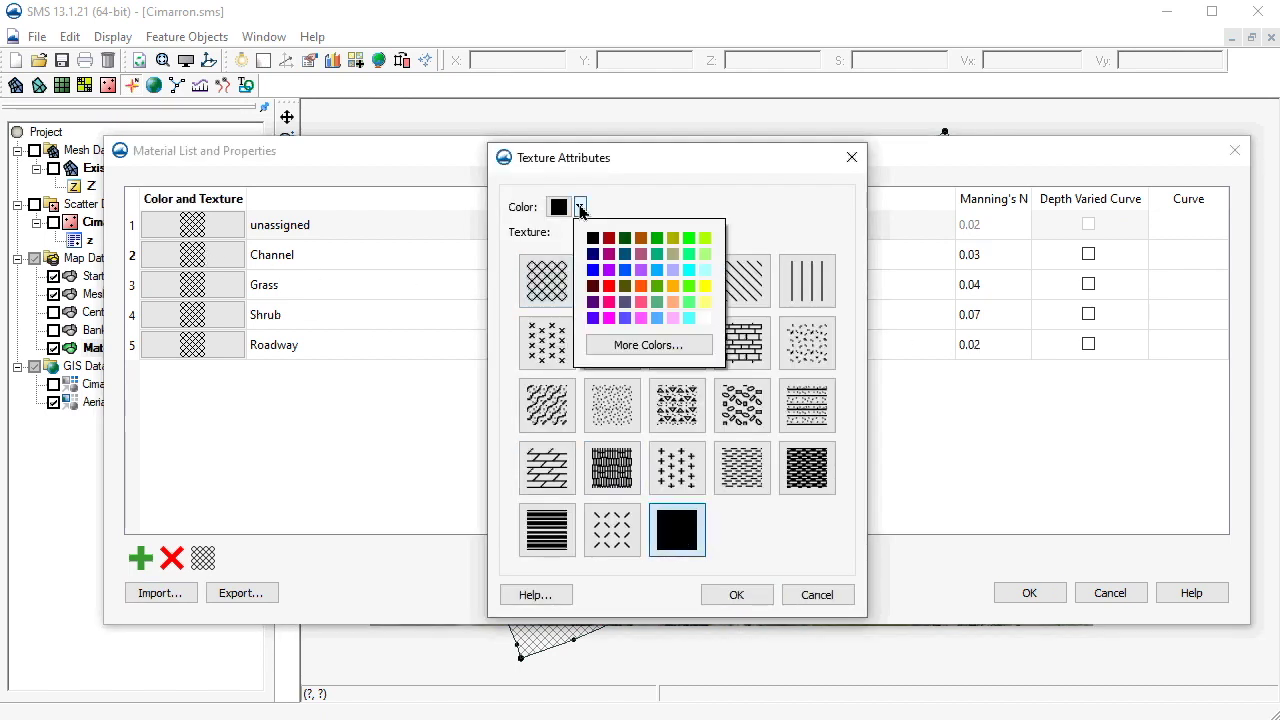
{"action": "left_click", "coordinate": [592, 269]}
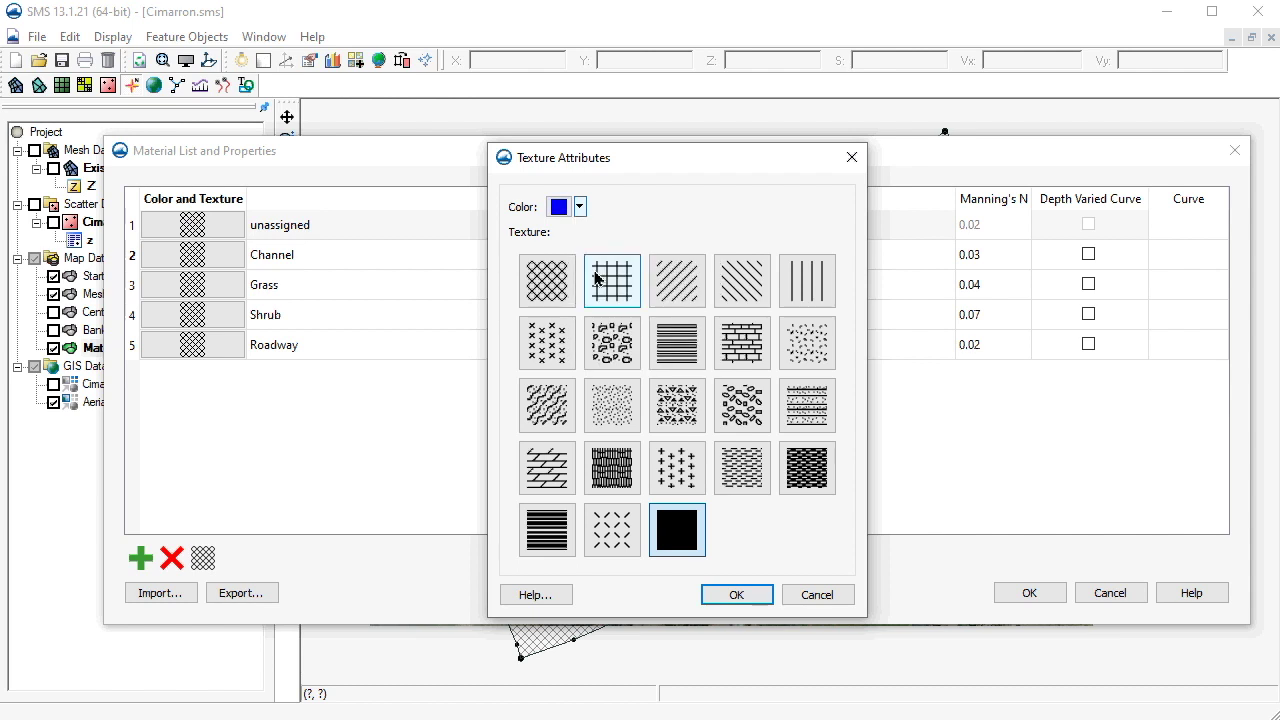
{"action": "left_click", "coordinate": [743, 599]}
{"action": "left_click", "coordinate": [211, 292]}
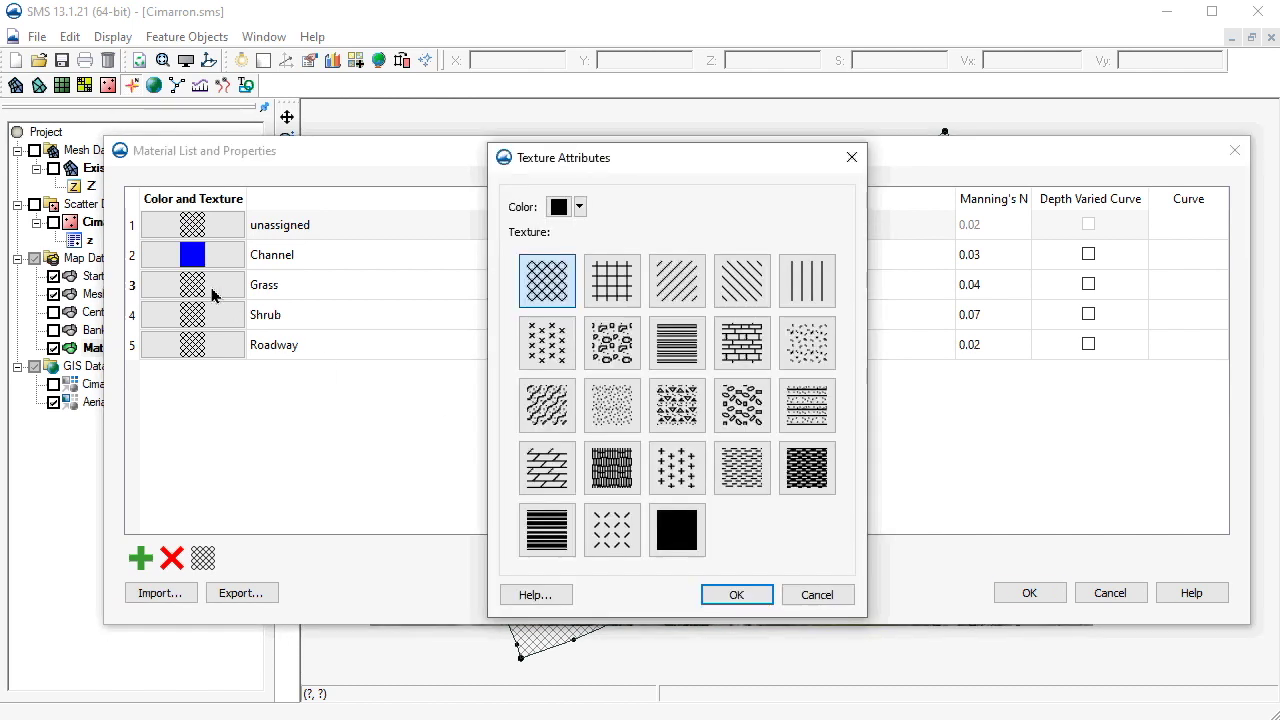
{"action": "left_click", "coordinate": [677, 529]}
{"action": "left_click", "coordinate": [580, 207]}
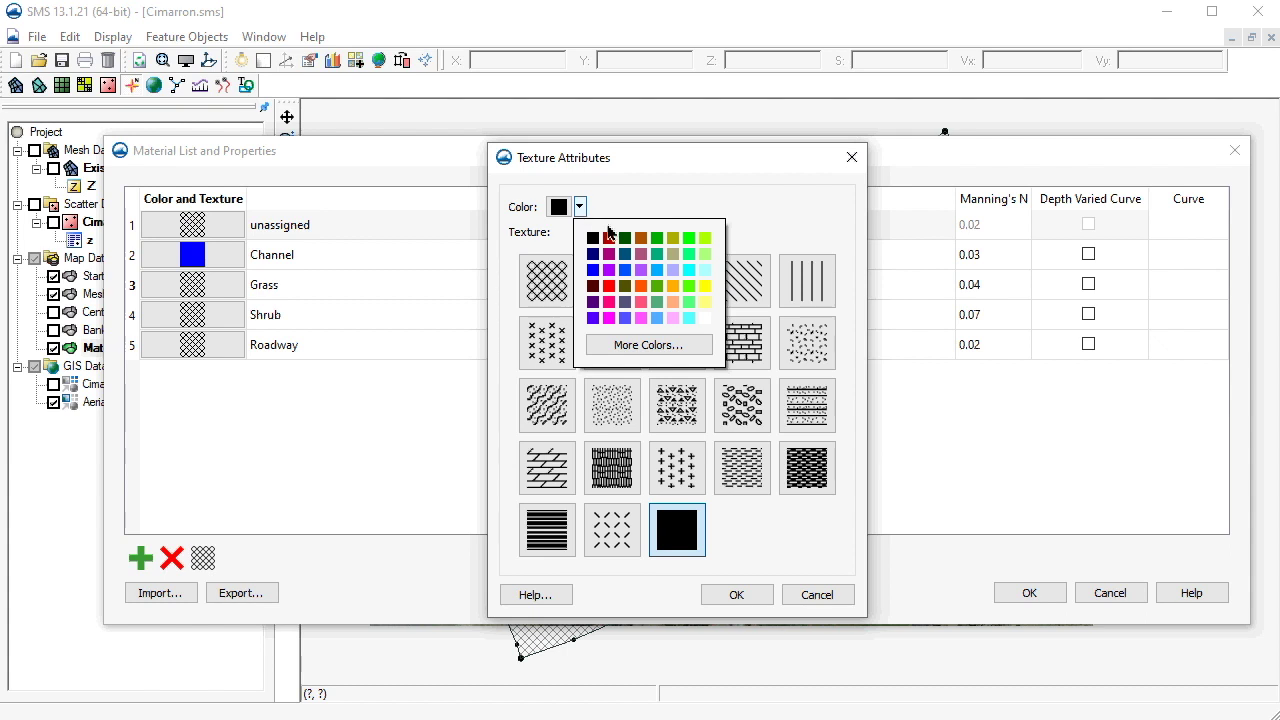
{"action": "left_click", "coordinate": [704, 239]}
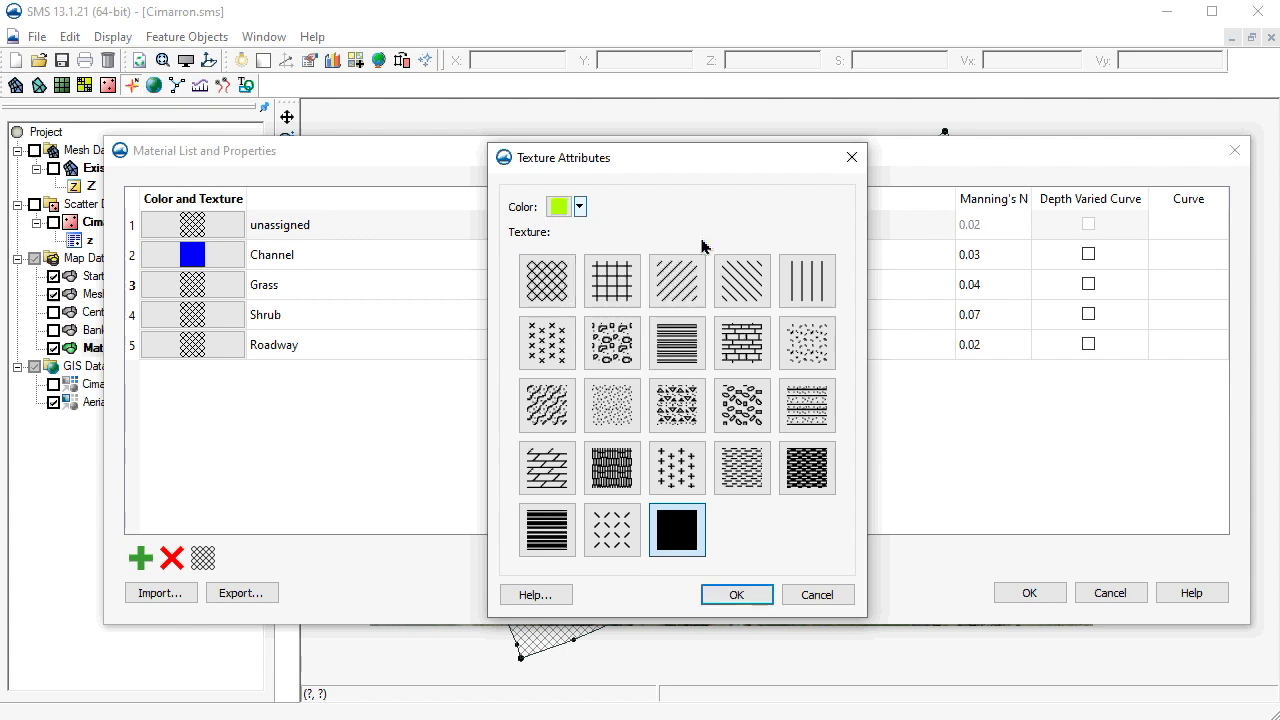
{"action": "left_click", "coordinate": [736, 594]}
Give Shrub a solid dark green fill and Roadway solid red, then accept the material list
{"action": "left_click", "coordinate": [194, 322]}
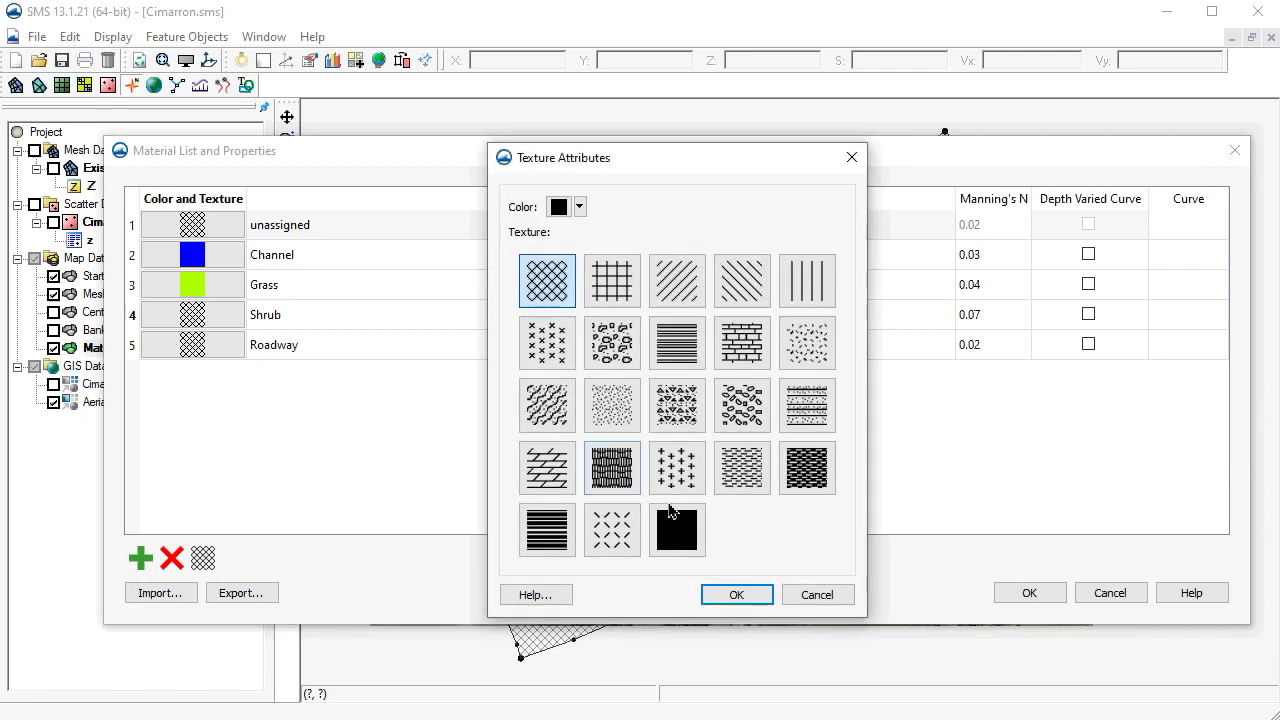
{"action": "left_click", "coordinate": [680, 530]}
{"action": "left_click", "coordinate": [578, 208]}
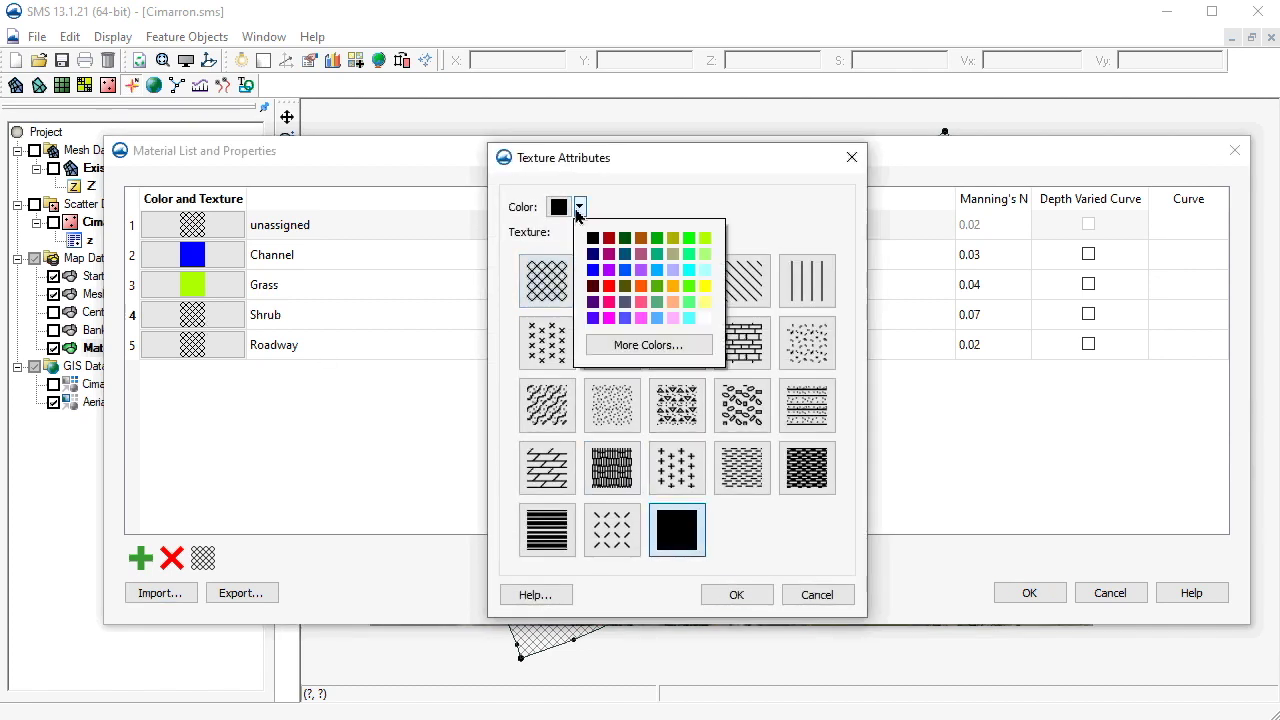
{"action": "left_click", "coordinate": [629, 245]}
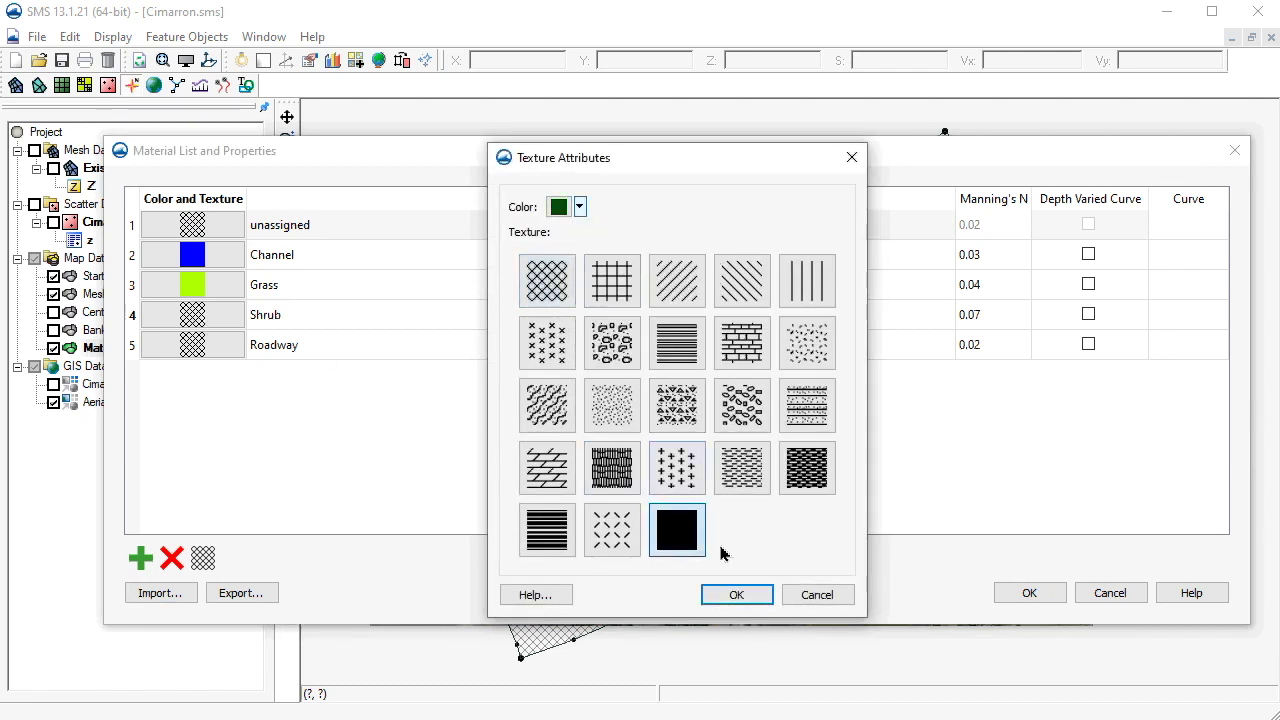
{"action": "left_click", "coordinate": [748, 600]}
{"action": "left_click", "coordinate": [194, 346]}
{"action": "left_click", "coordinate": [677, 530]}
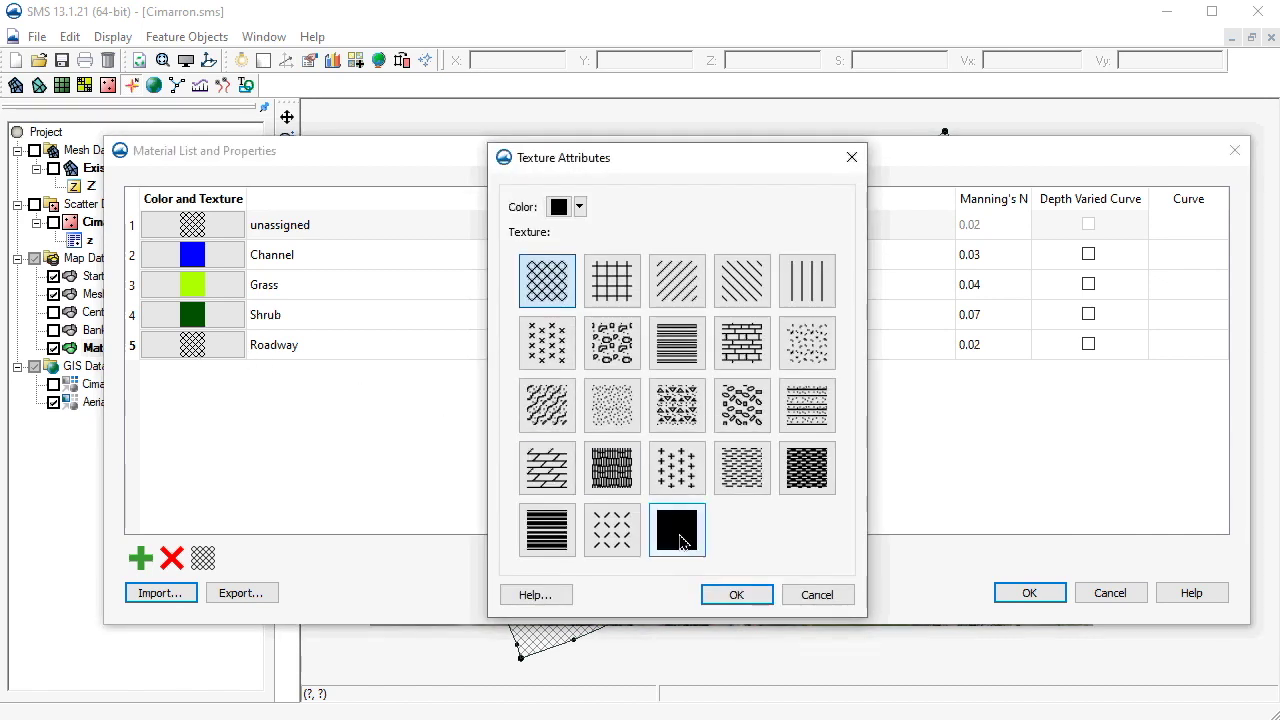
{"action": "left_click", "coordinate": [579, 207]}
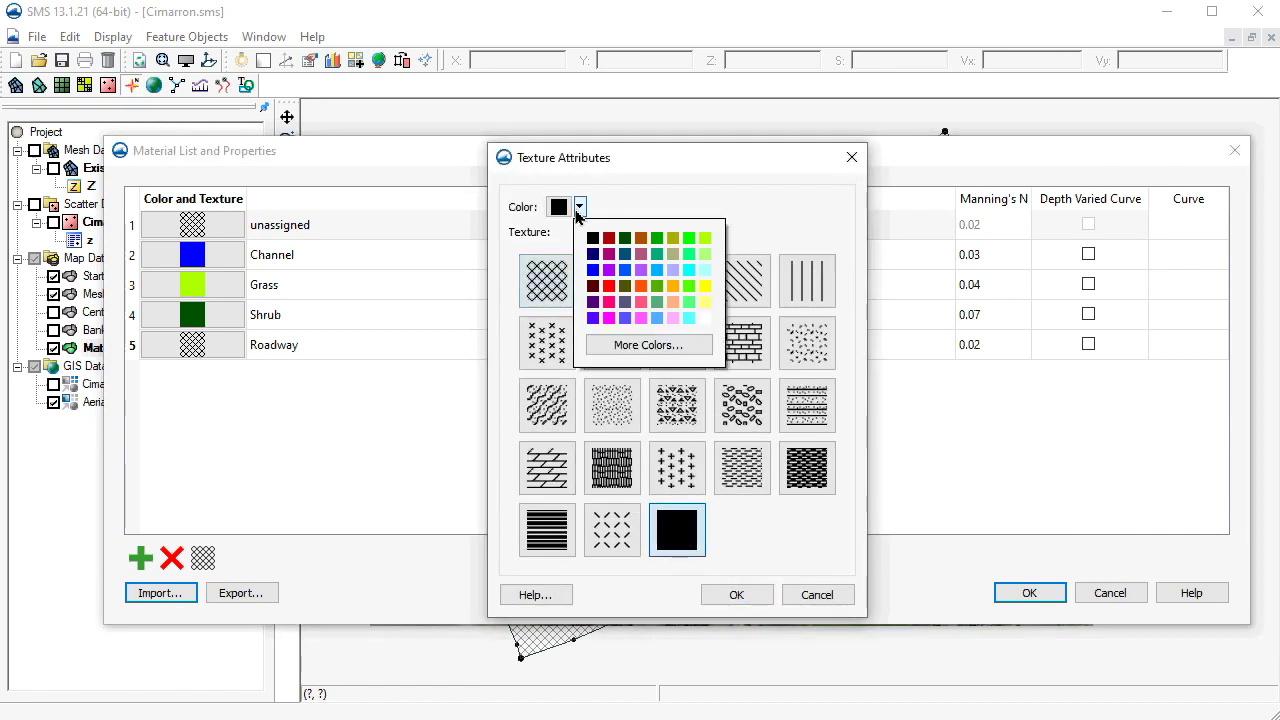
{"action": "left_click", "coordinate": [609, 286]}
{"action": "left_click", "coordinate": [745, 598]}
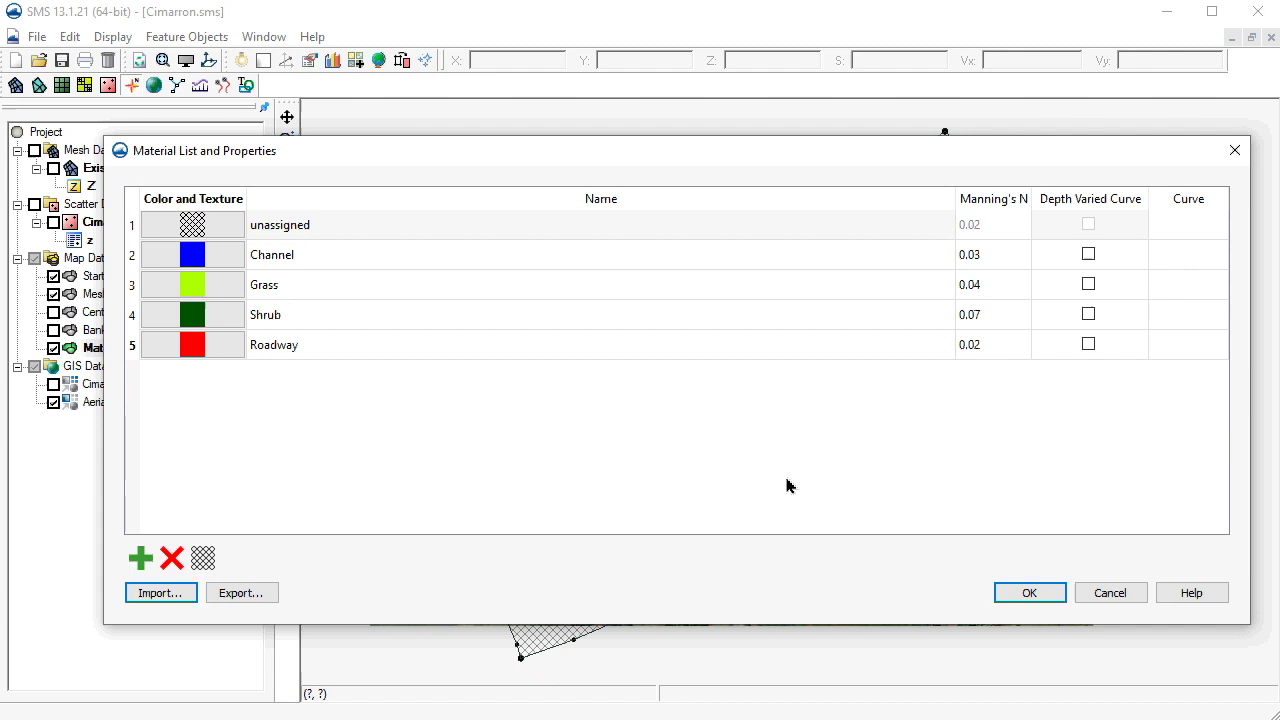
{"action": "left_click", "coordinate": [1020, 590]}
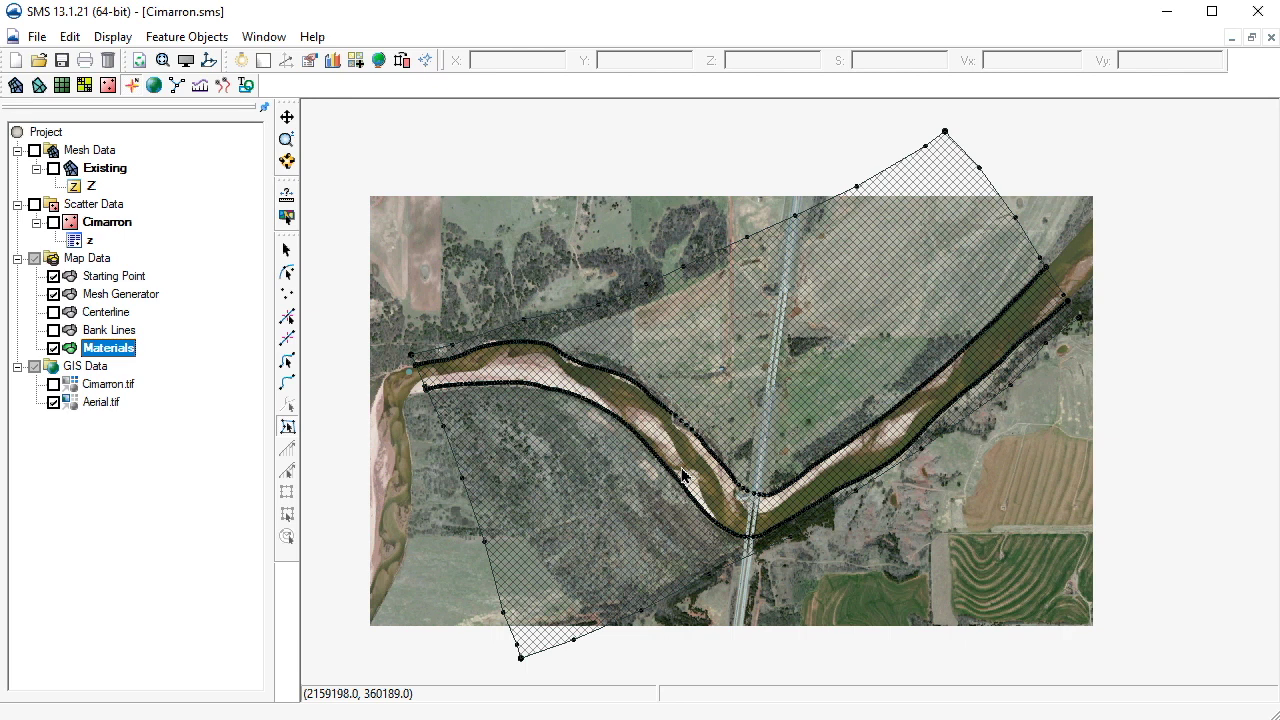
Draw feature arcs across the lower-left polygon and from the upper river bank toward the road
{"action": "left_click", "coordinate": [289, 386]}
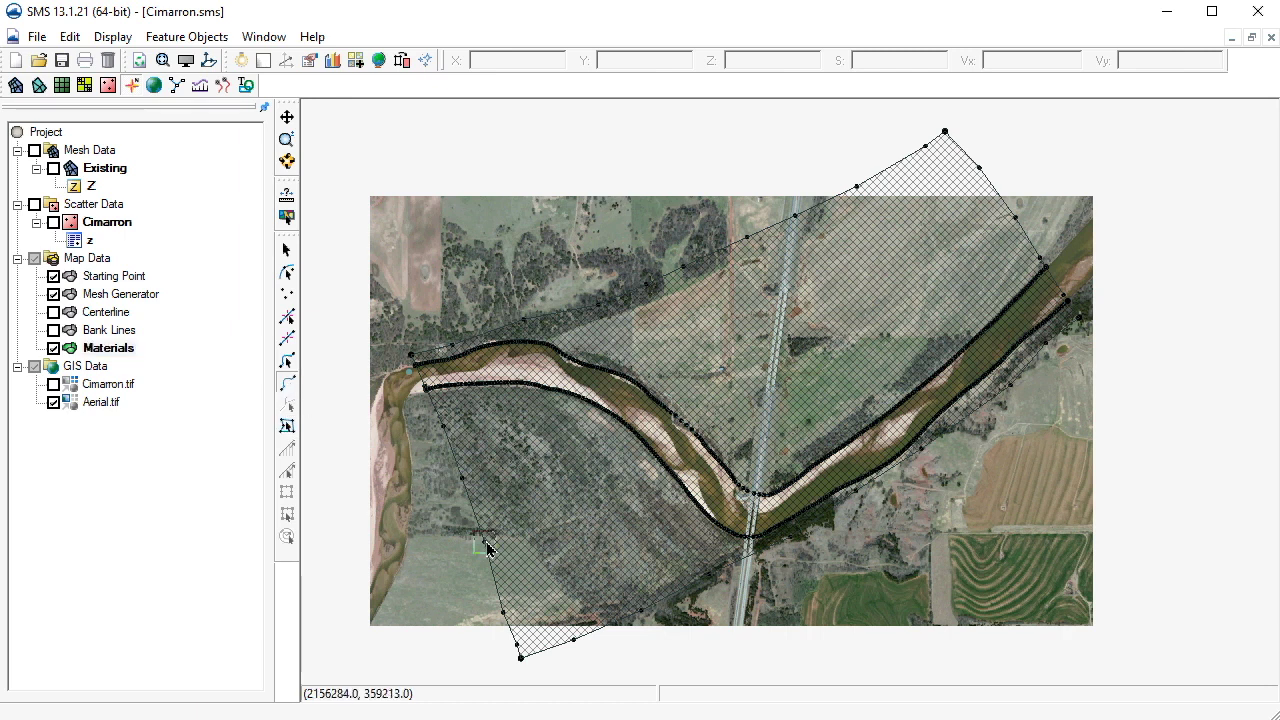
{"action": "double_click", "coordinate": [601, 628]}
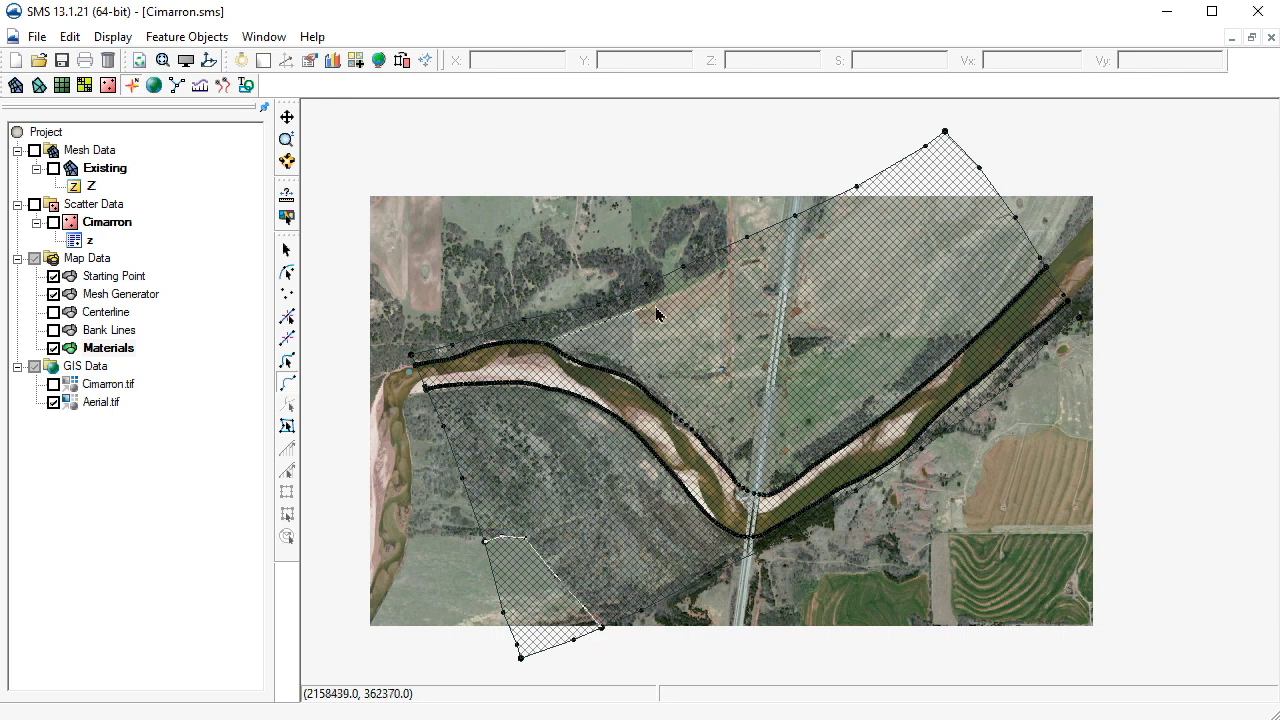
{"action": "left_click", "coordinate": [729, 250]}
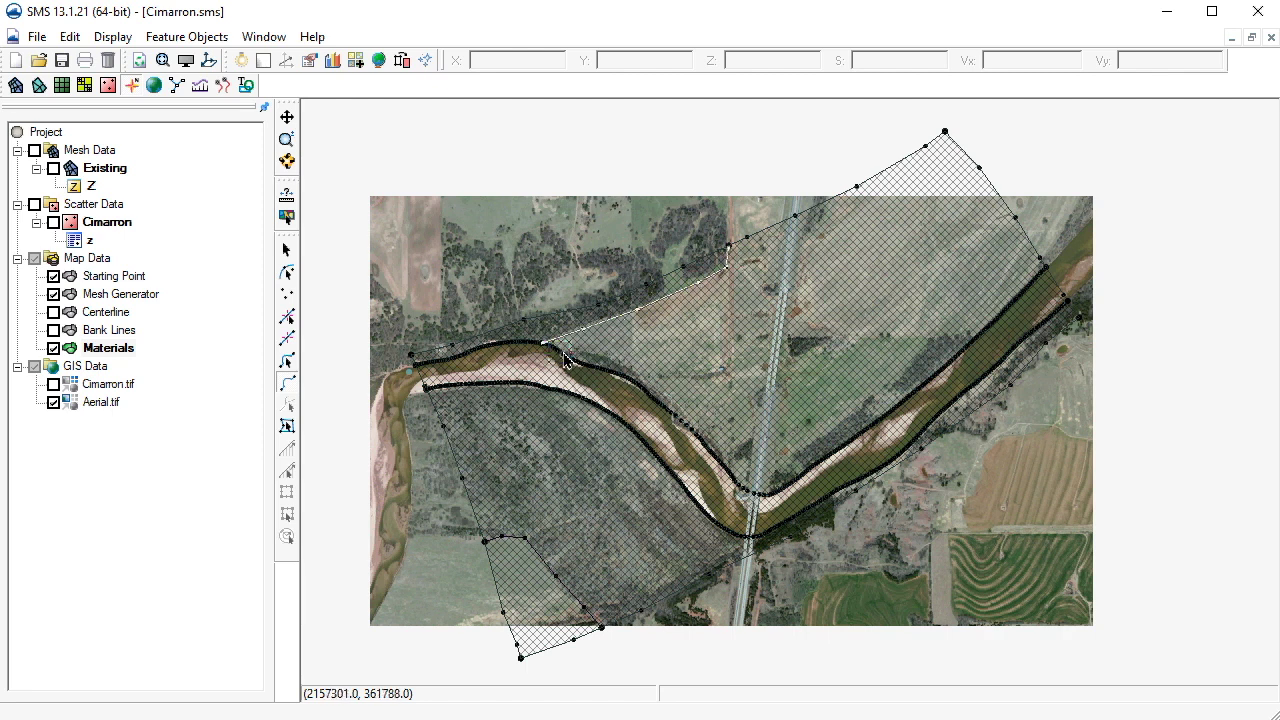
{"action": "left_click", "coordinate": [682, 418]}
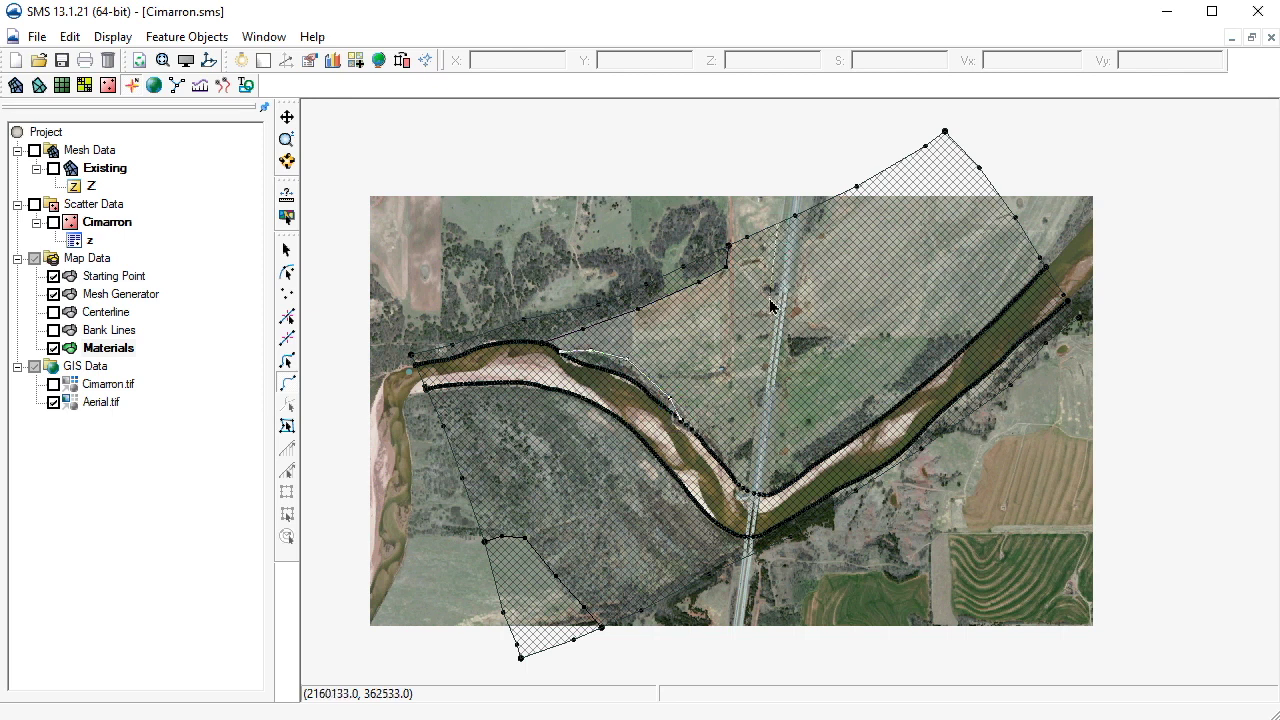
{"action": "left_click", "coordinate": [808, 218]}
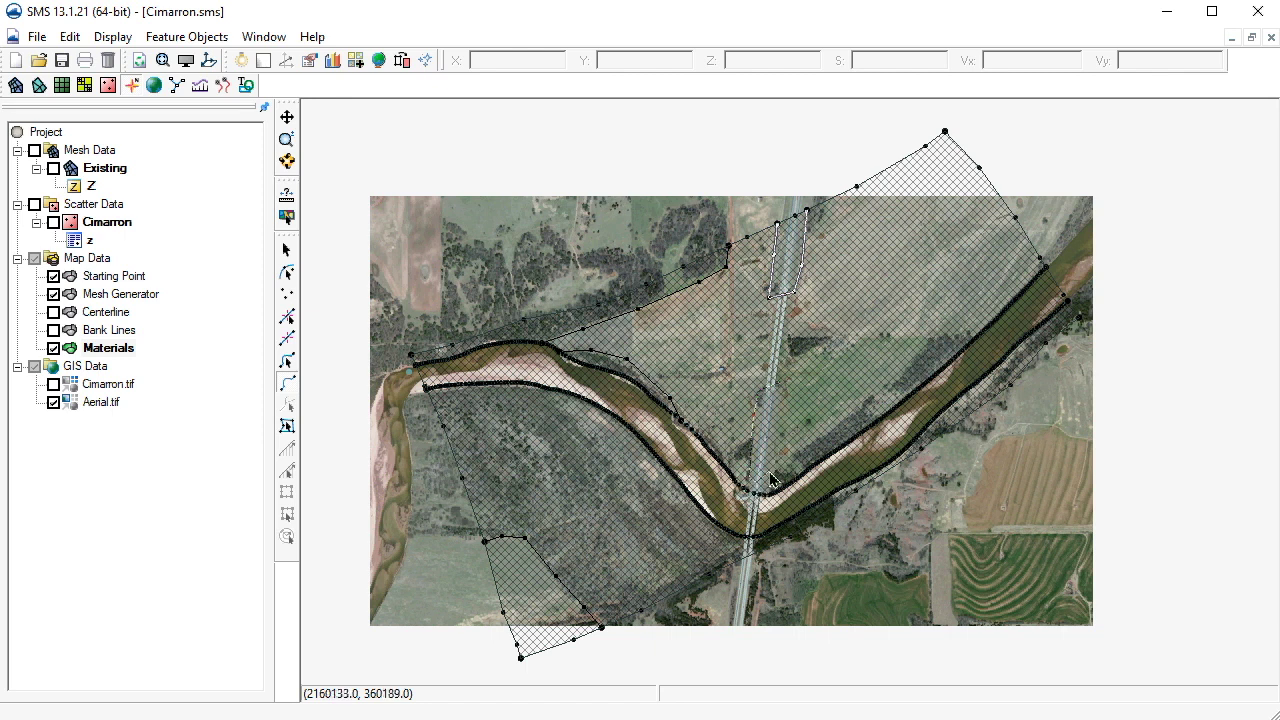
Draw arcs outlining a narrow strip along the road and along the right river bank
{"action": "left_click", "coordinate": [779, 396]}
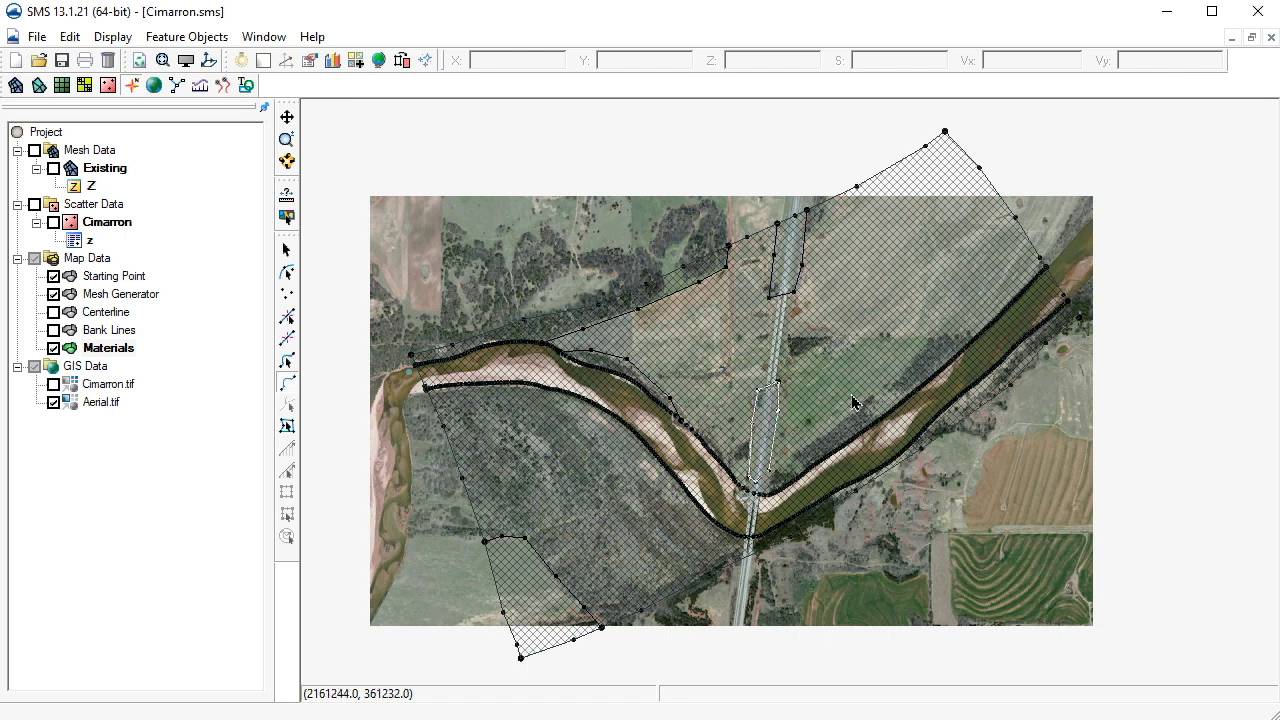
{"action": "left_click", "coordinate": [766, 493]}
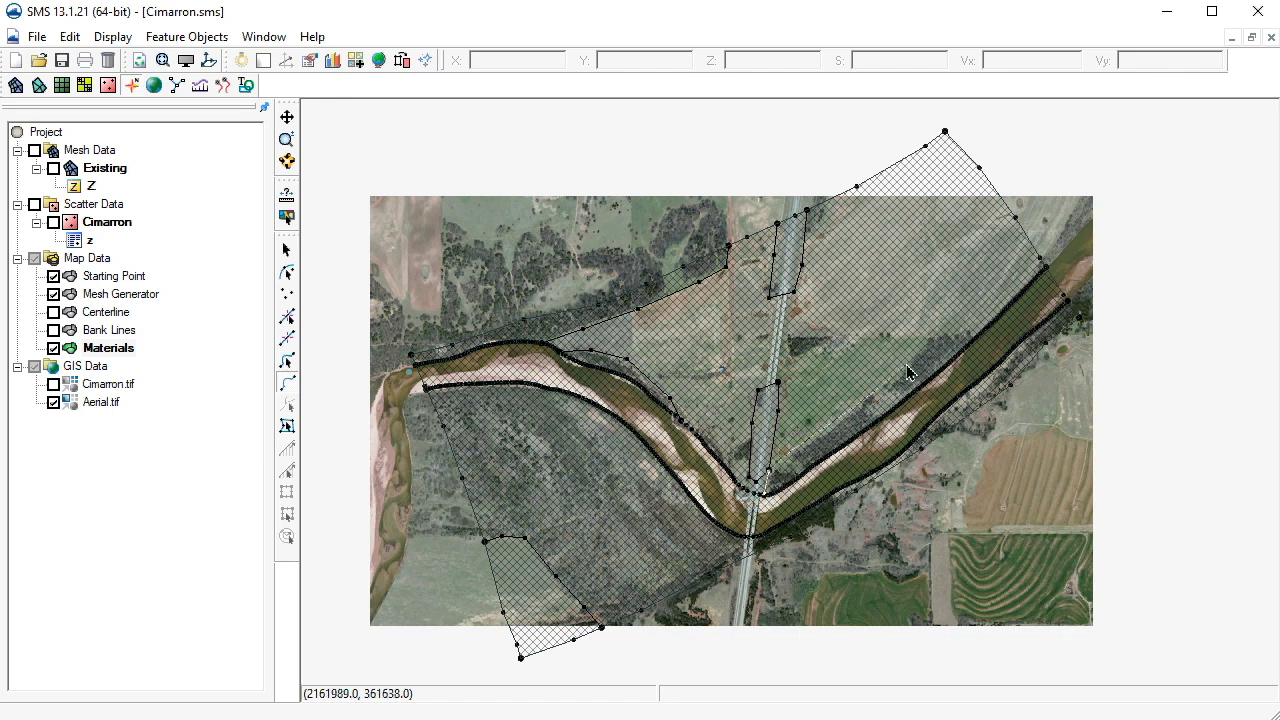
{"action": "left_click", "coordinate": [958, 338]}
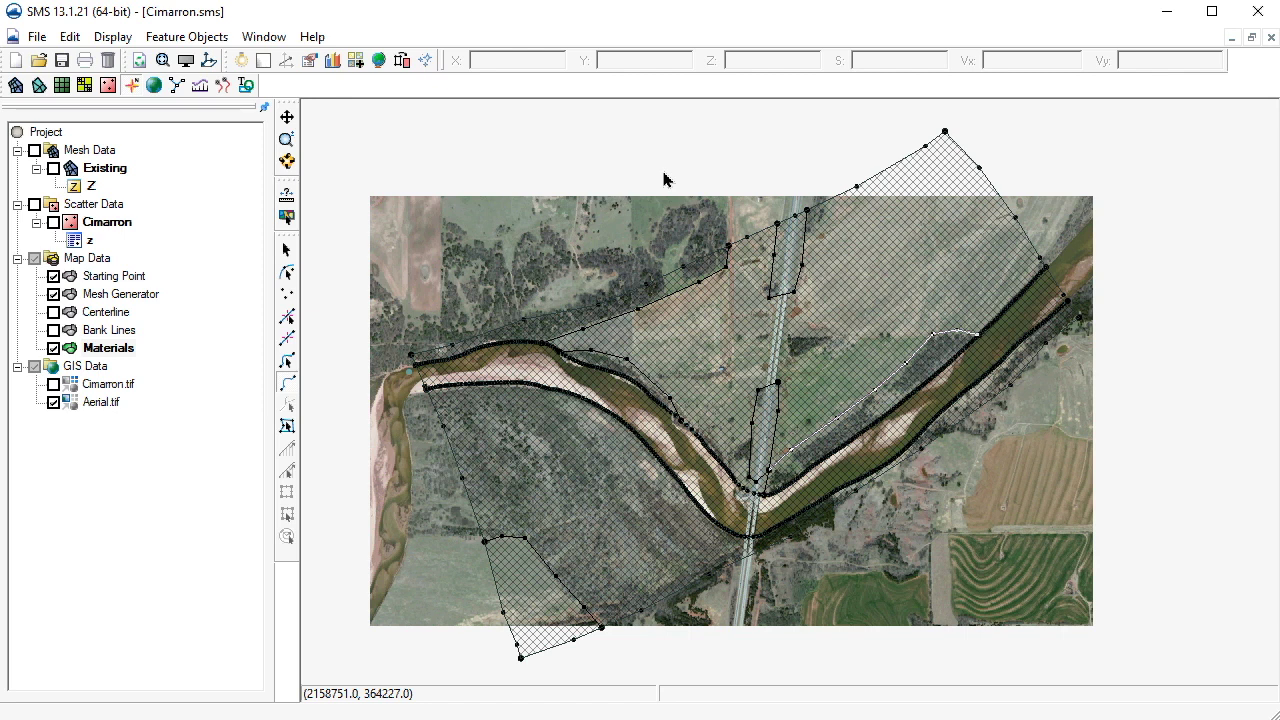
Finish the riverbank arc and assign Grass to the small southern polygon
{"action": "left_click", "coordinate": [403, 60]}
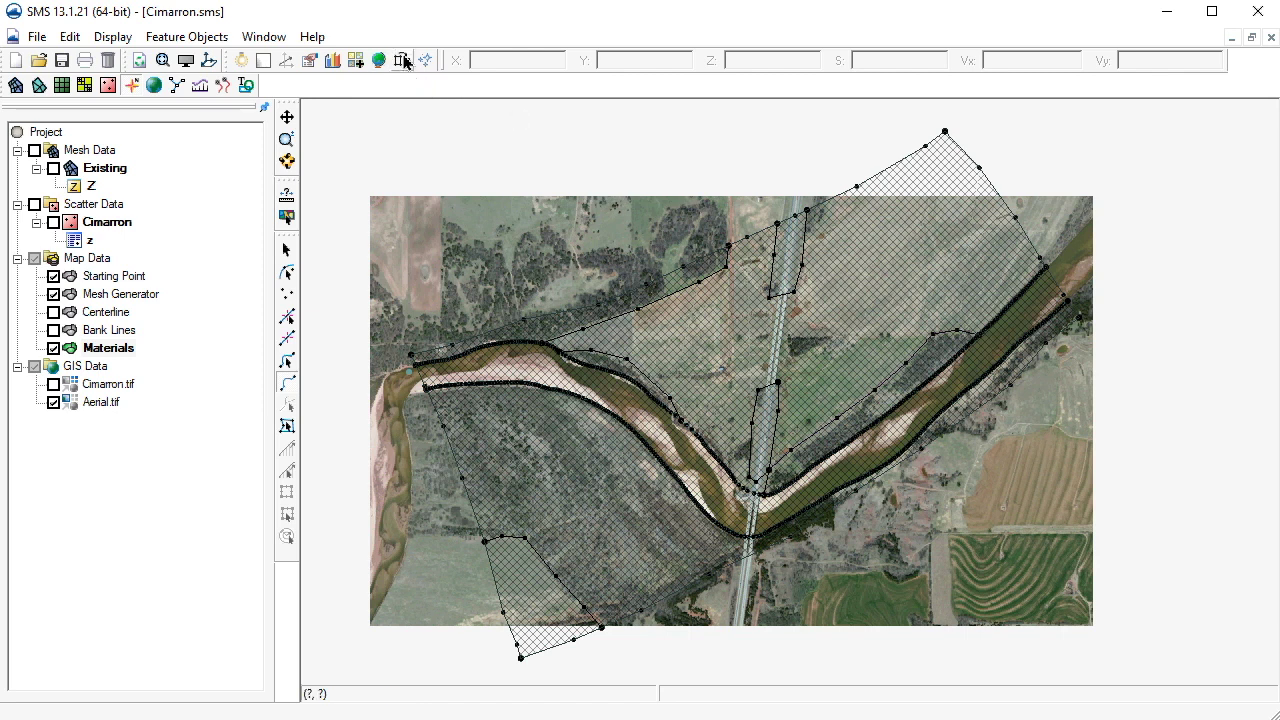
{"action": "left_click", "coordinate": [283, 428]}
{"action": "left_click", "coordinate": [537, 604]}
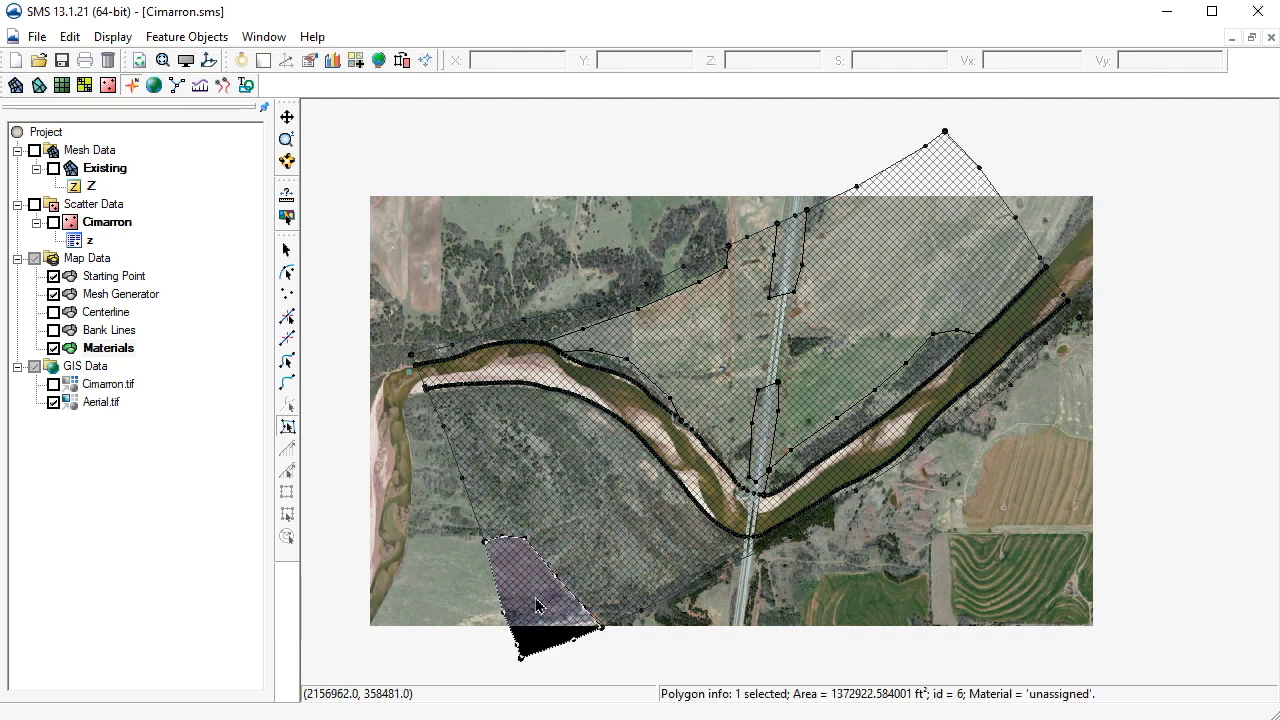
{"action": "double_click", "coordinate": [537, 604]}
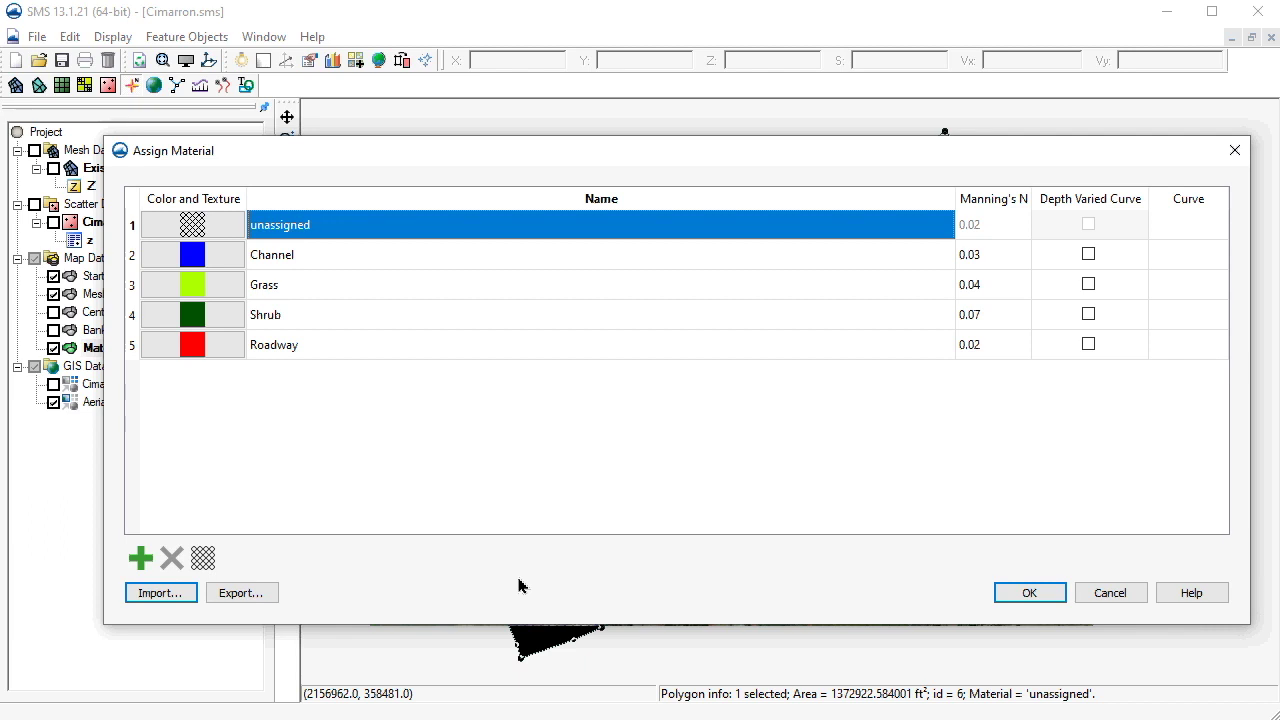
{"action": "left_click", "coordinate": [316, 292]}
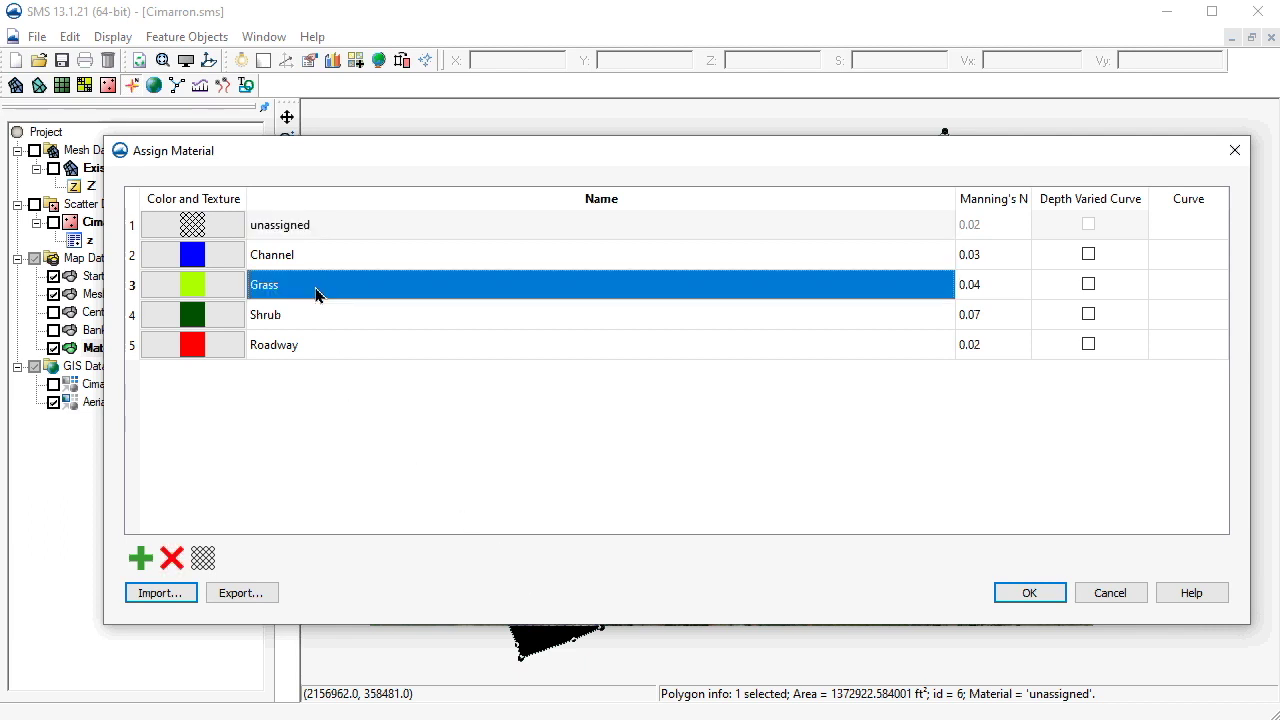
{"action": "left_click", "coordinate": [1025, 592]}
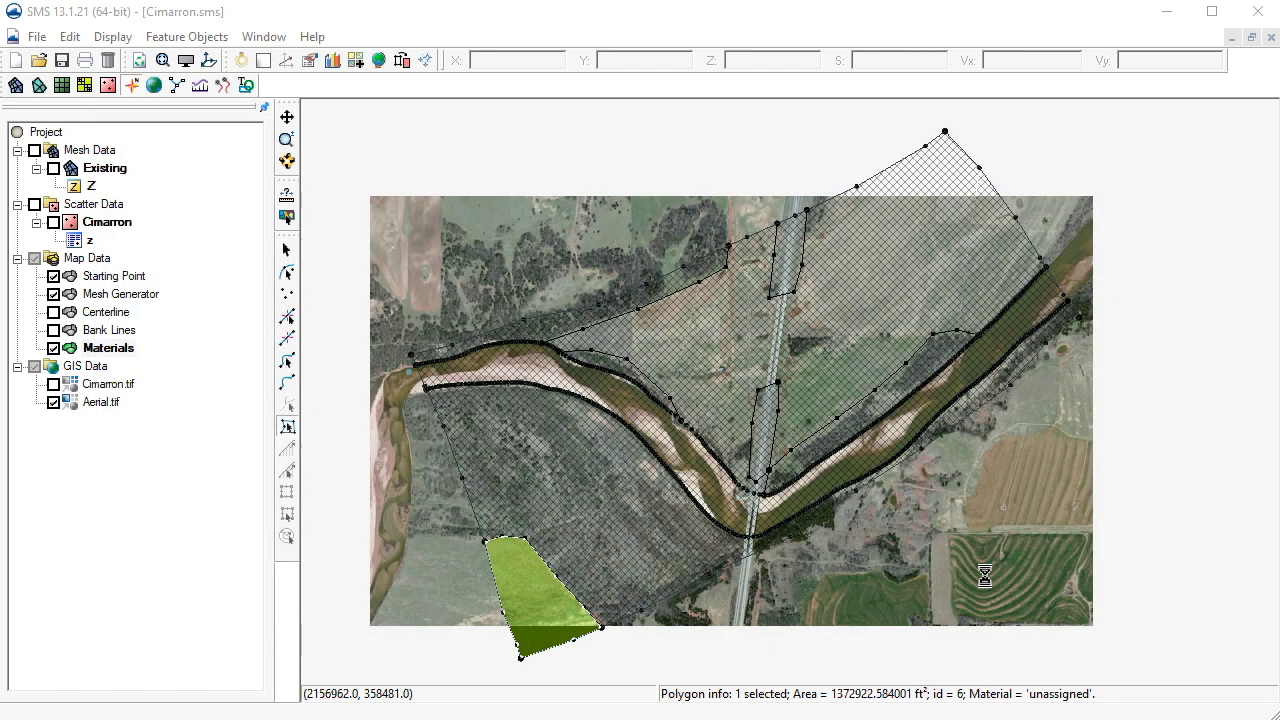
Assign Channel to the river polygon and Grass to the large area north of it
{"action": "left_click", "coordinate": [660, 425]}
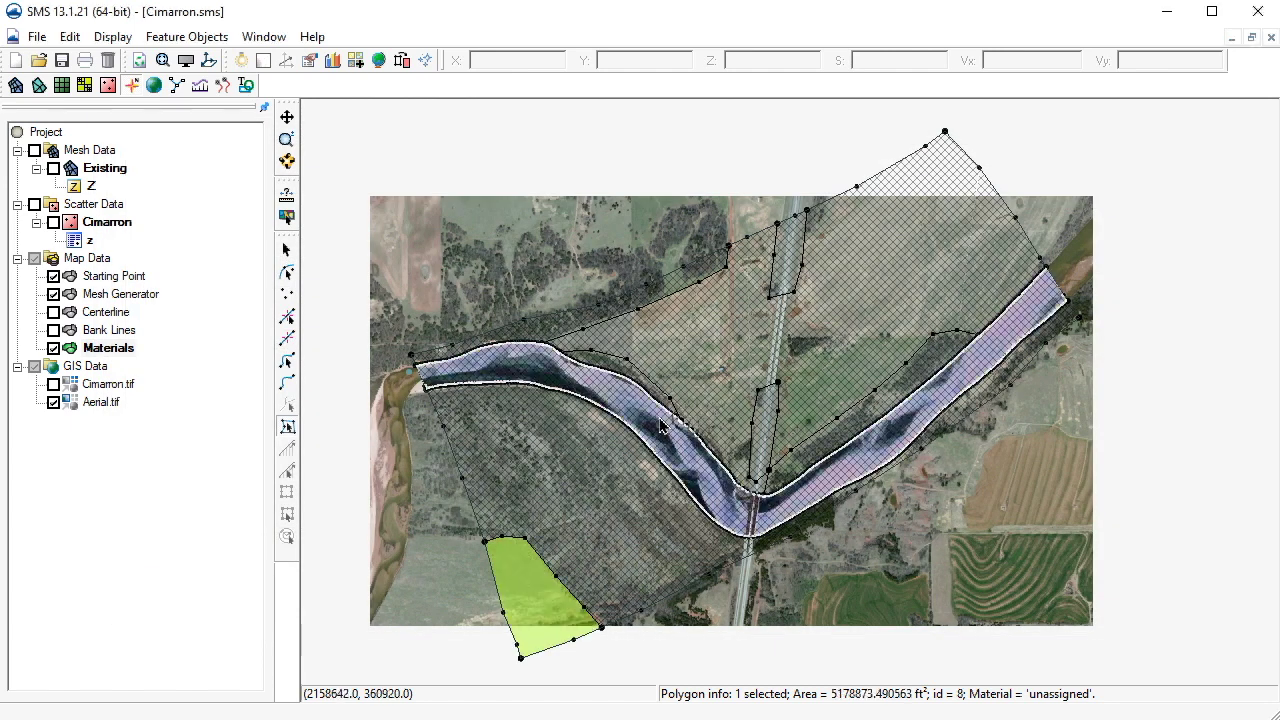
{"action": "double_click", "coordinate": [660, 425]}
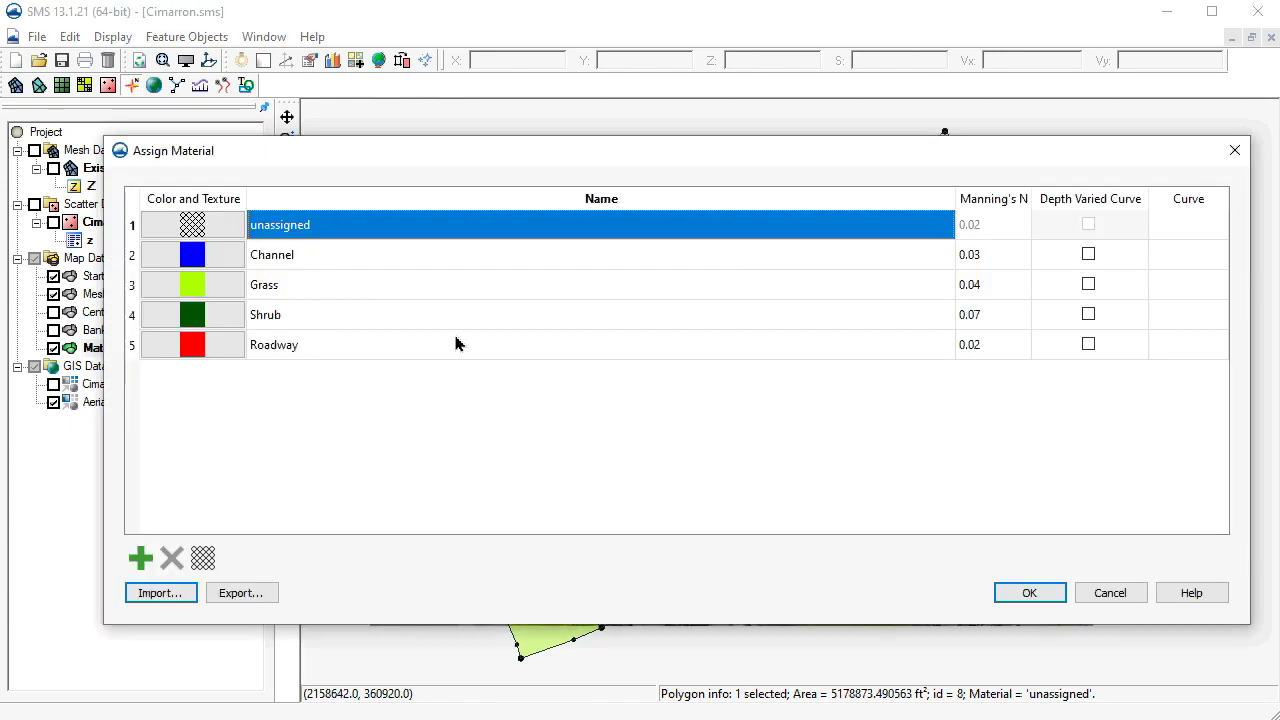
{"action": "left_click", "coordinate": [346, 257]}
{"action": "left_click", "coordinate": [1022, 592]}
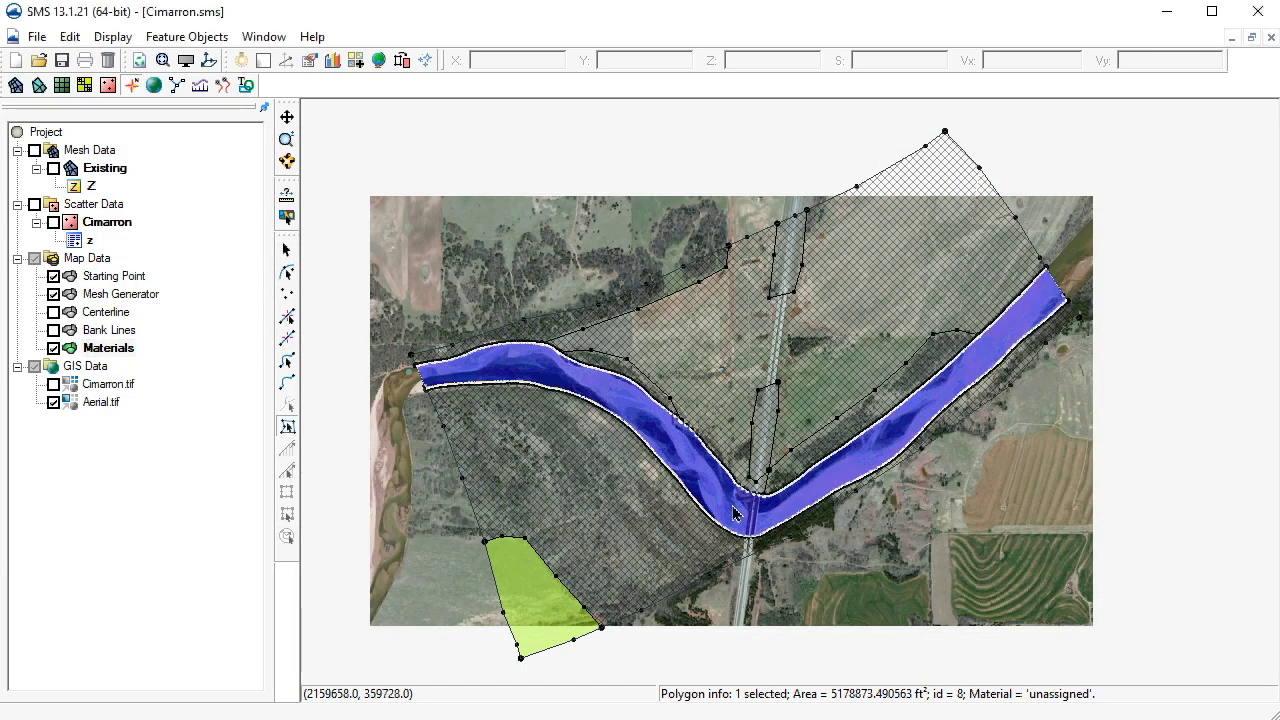
{"action": "left_click", "coordinate": [714, 352]}
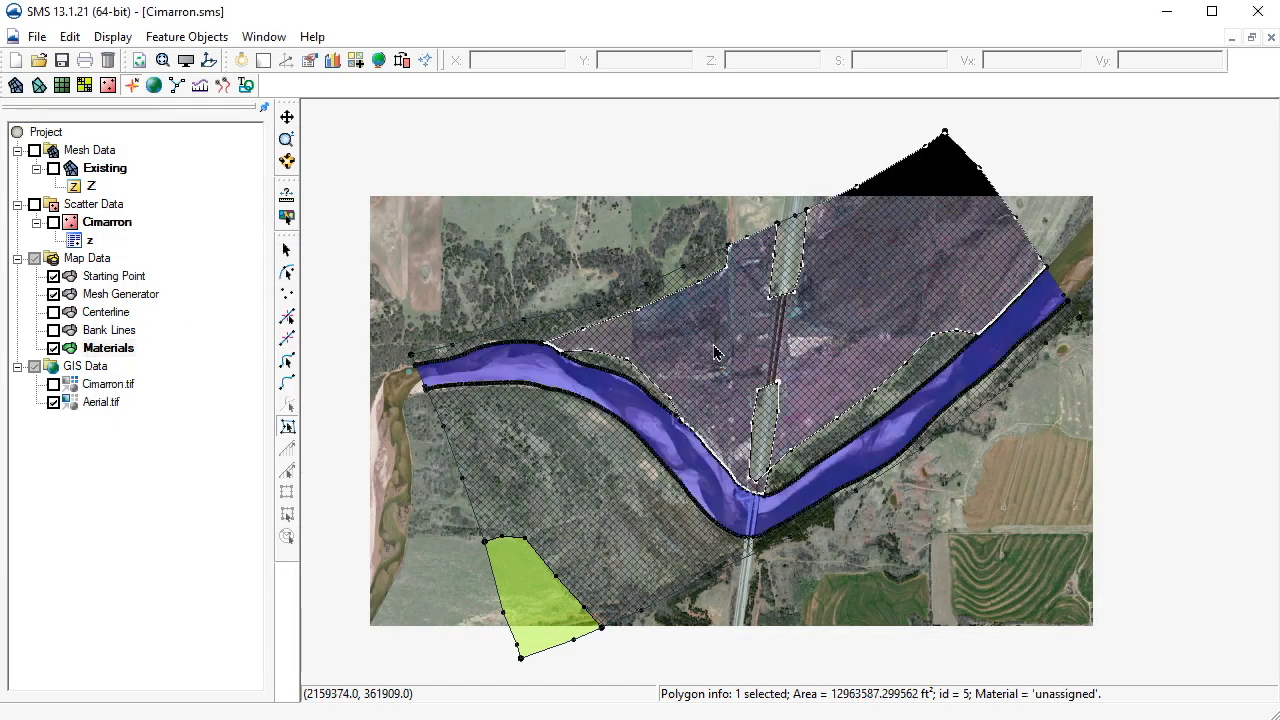
{"action": "double_click", "coordinate": [714, 352]}
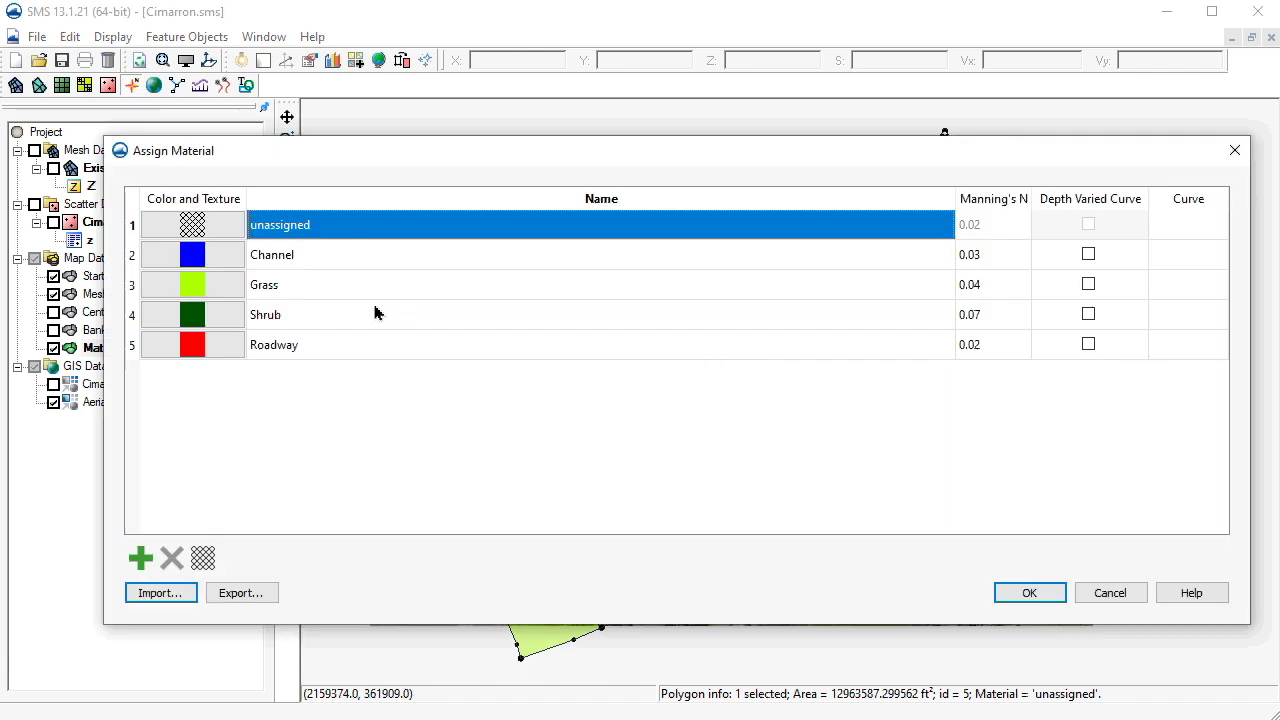
{"action": "left_click", "coordinate": [318, 287]}
{"action": "left_click", "coordinate": [1022, 592]}
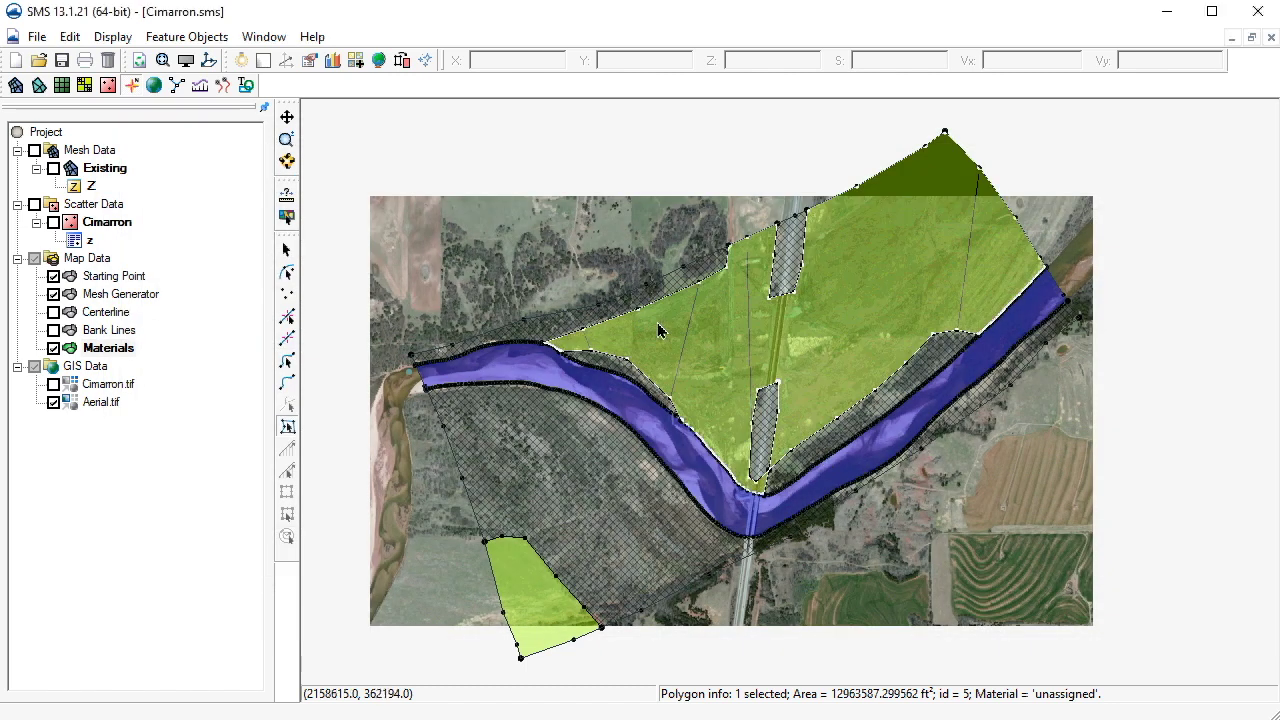
Assign Roadway to the narrow road strip at the top of the coverage
{"action": "left_click", "coordinate": [787, 273]}
{"action": "double_click", "coordinate": [787, 273]}
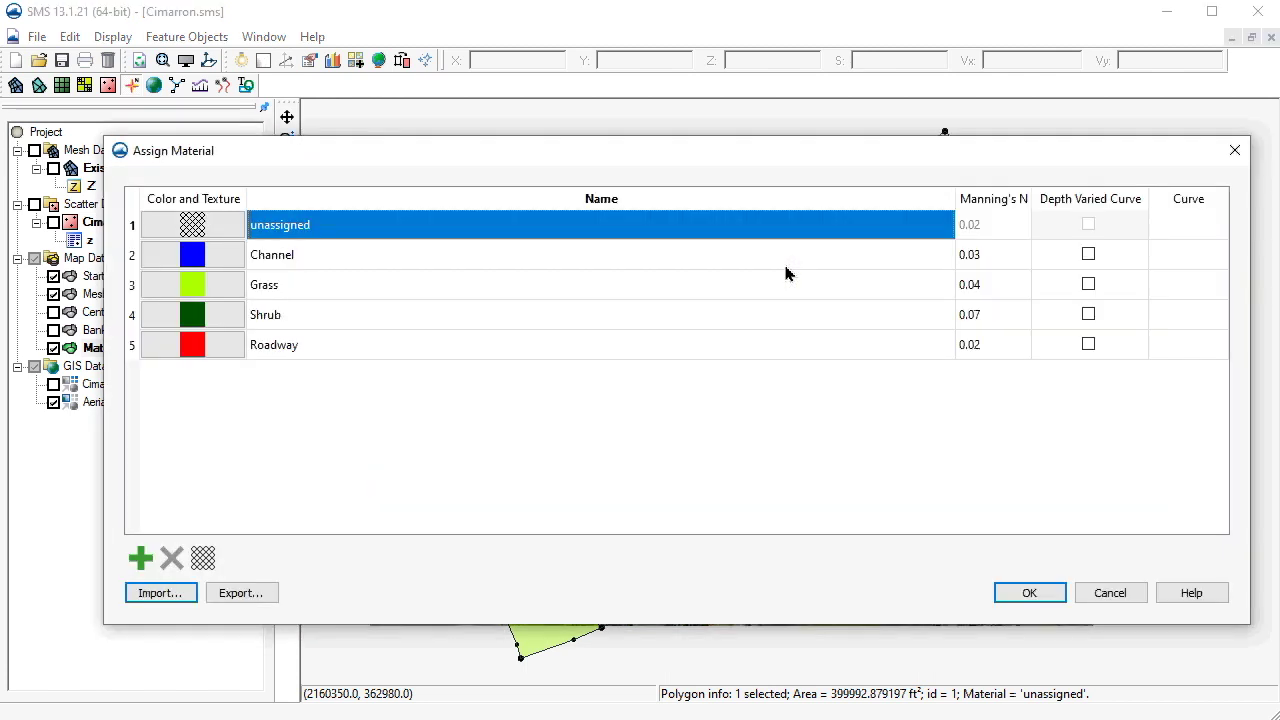
{"action": "left_click", "coordinate": [722, 345]}
{"action": "left_click", "coordinate": [1022, 589]}
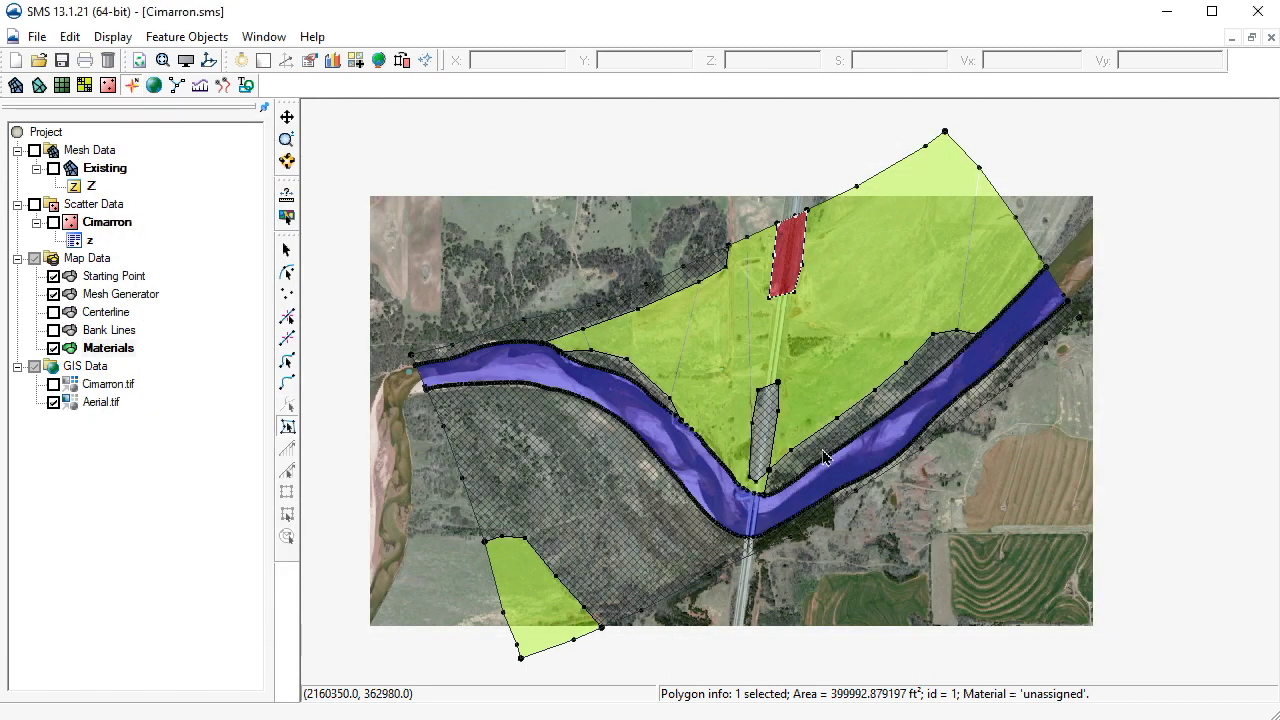
{"action": "left_click", "coordinate": [760, 447]}
{"action": "double_click", "coordinate": [760, 447]}
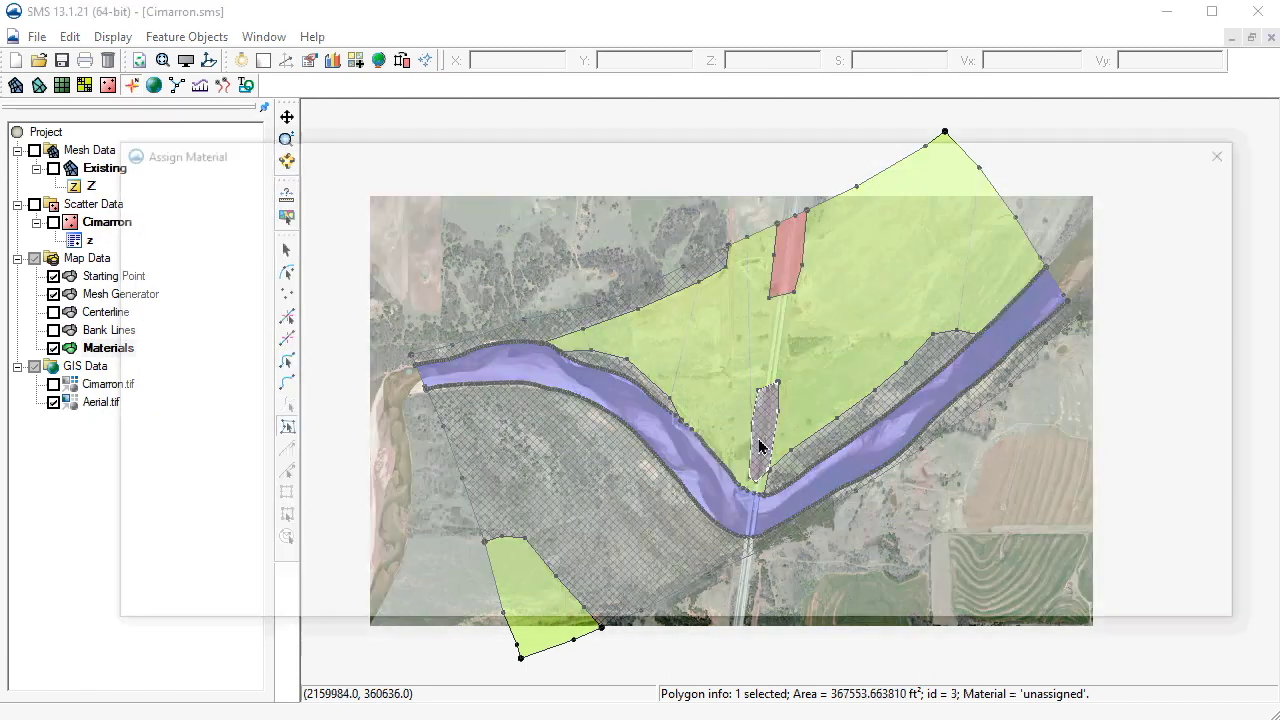
Assign Roadway to the road strip near the river and Shrub to the large southern polygon
{"action": "left_click", "coordinate": [714, 345]}
{"action": "left_click", "coordinate": [1022, 593]}
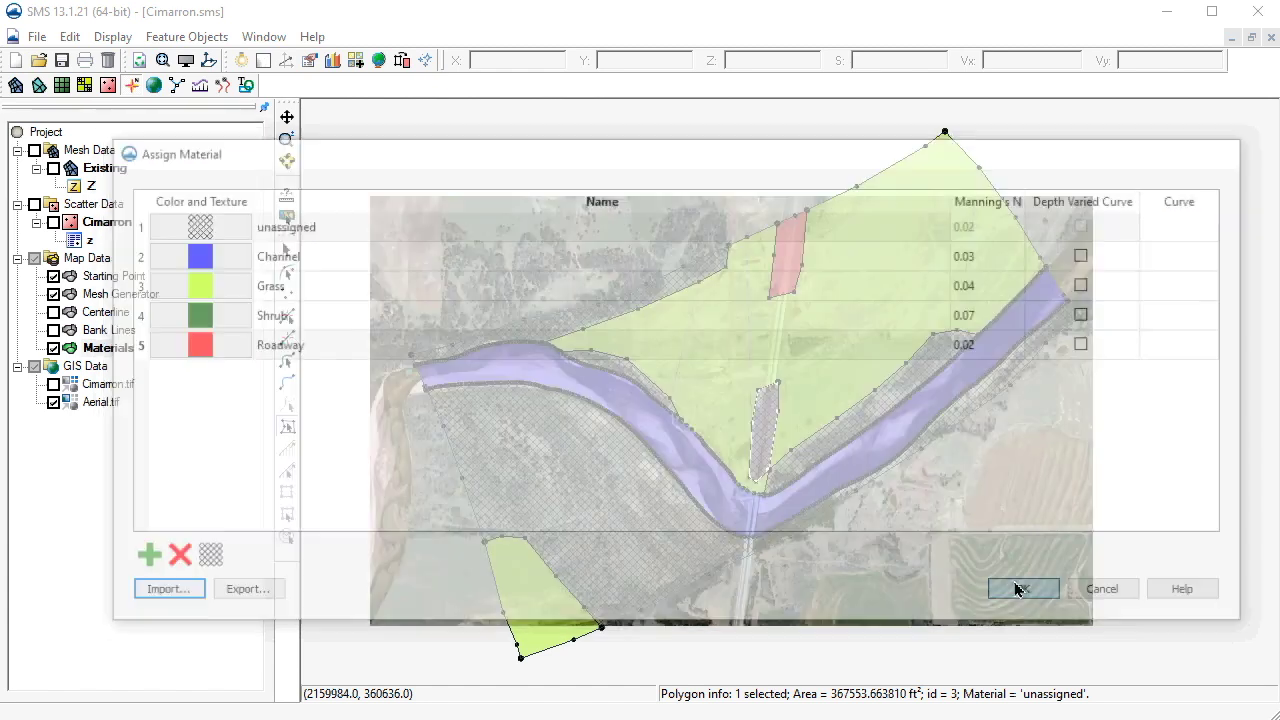
{"action": "left_click", "coordinate": [632, 500]}
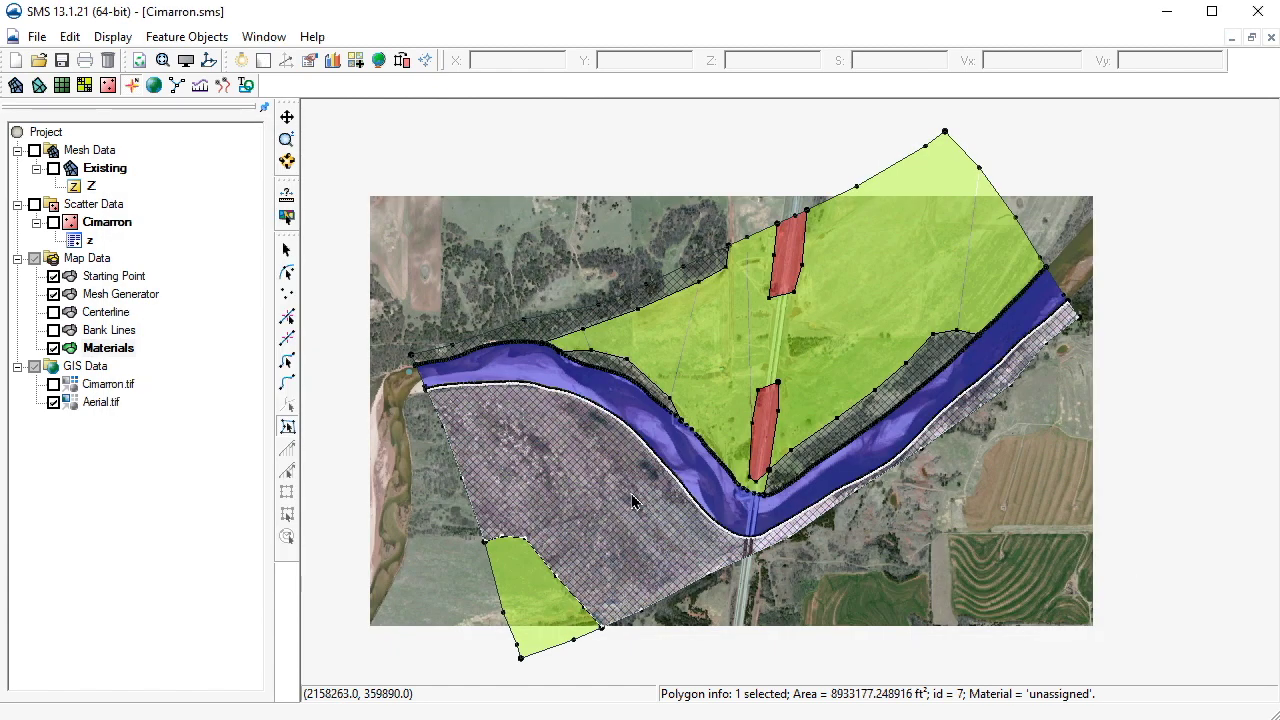
{"action": "double_click", "coordinate": [632, 500]}
{"action": "left_click", "coordinate": [600, 318]}
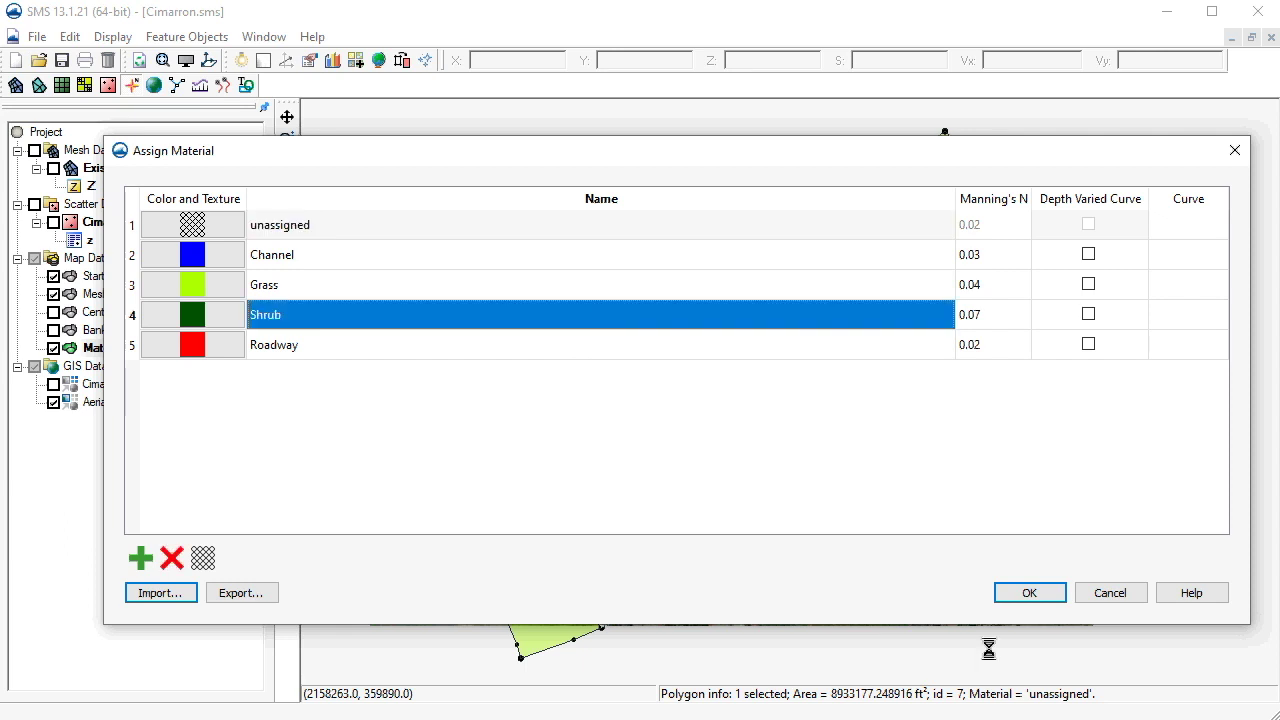
{"action": "left_click", "coordinate": [1052, 596]}
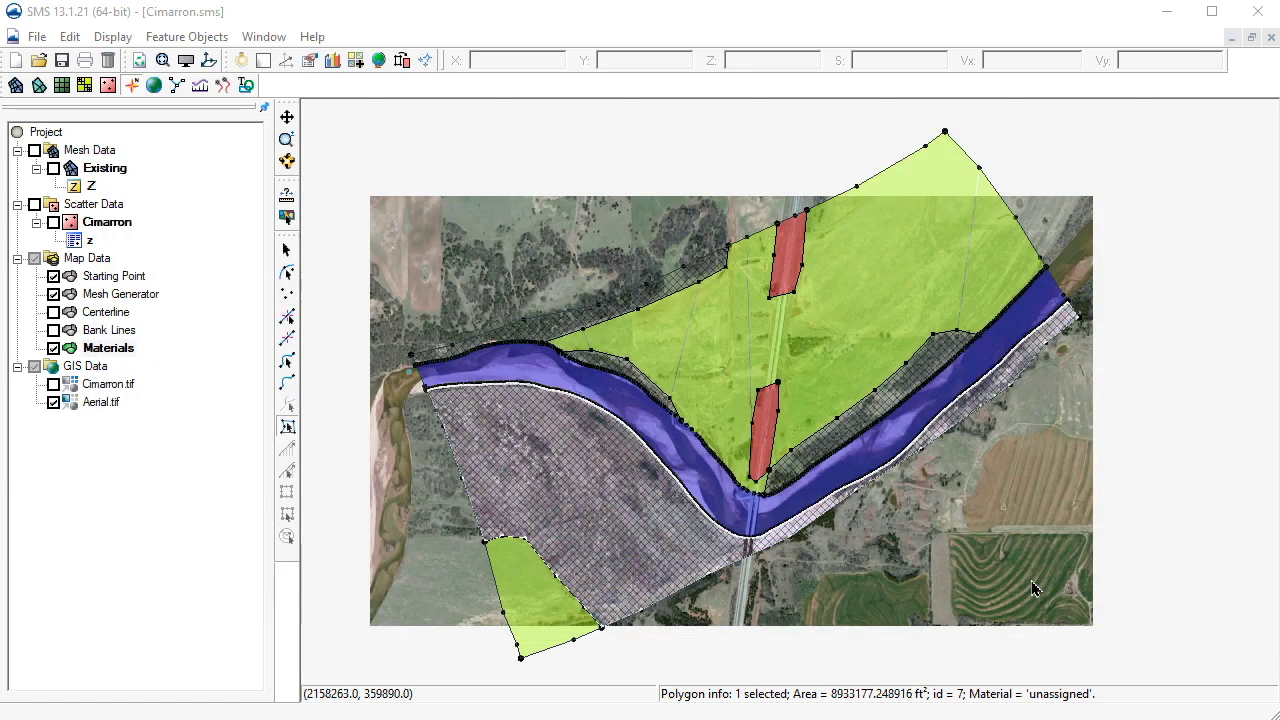
Assign Shrub to the small polygon by the river and the northwest edge strip
{"action": "left_click", "coordinate": [602, 369]}
{"action": "double_click", "coordinate": [602, 369]}
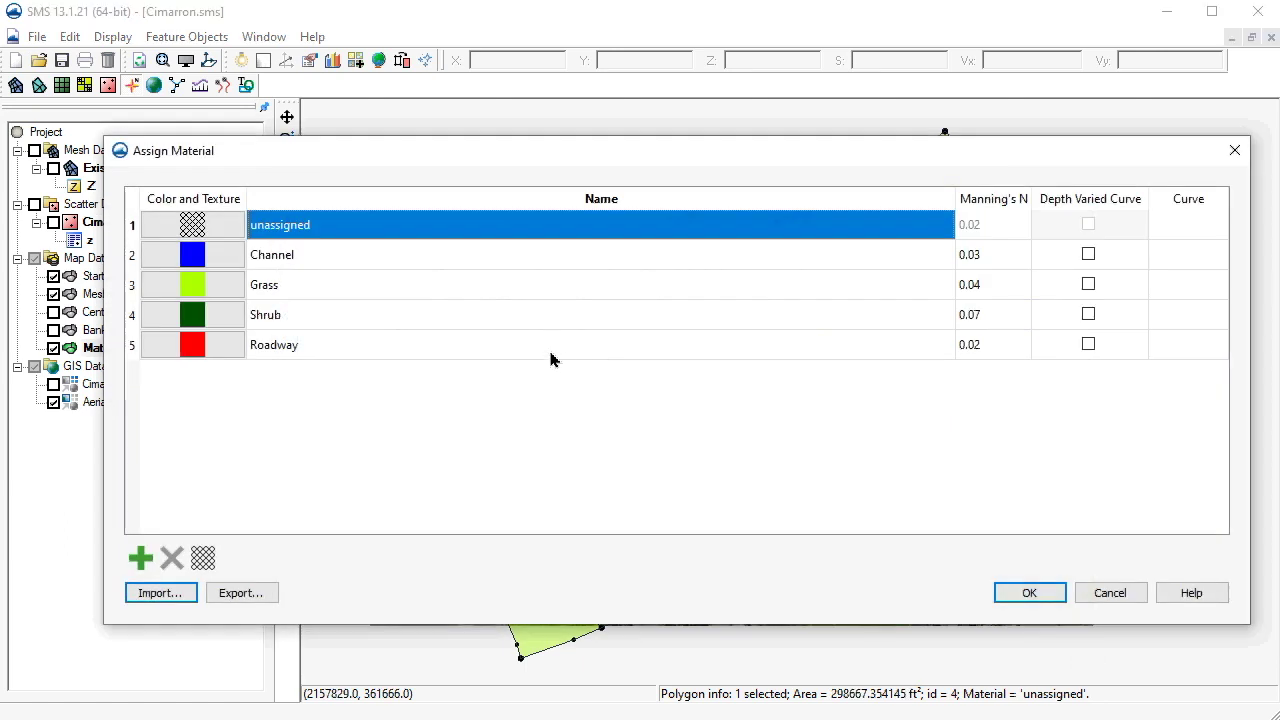
{"action": "left_click", "coordinate": [550, 320]}
{"action": "left_click", "coordinate": [1020, 597]}
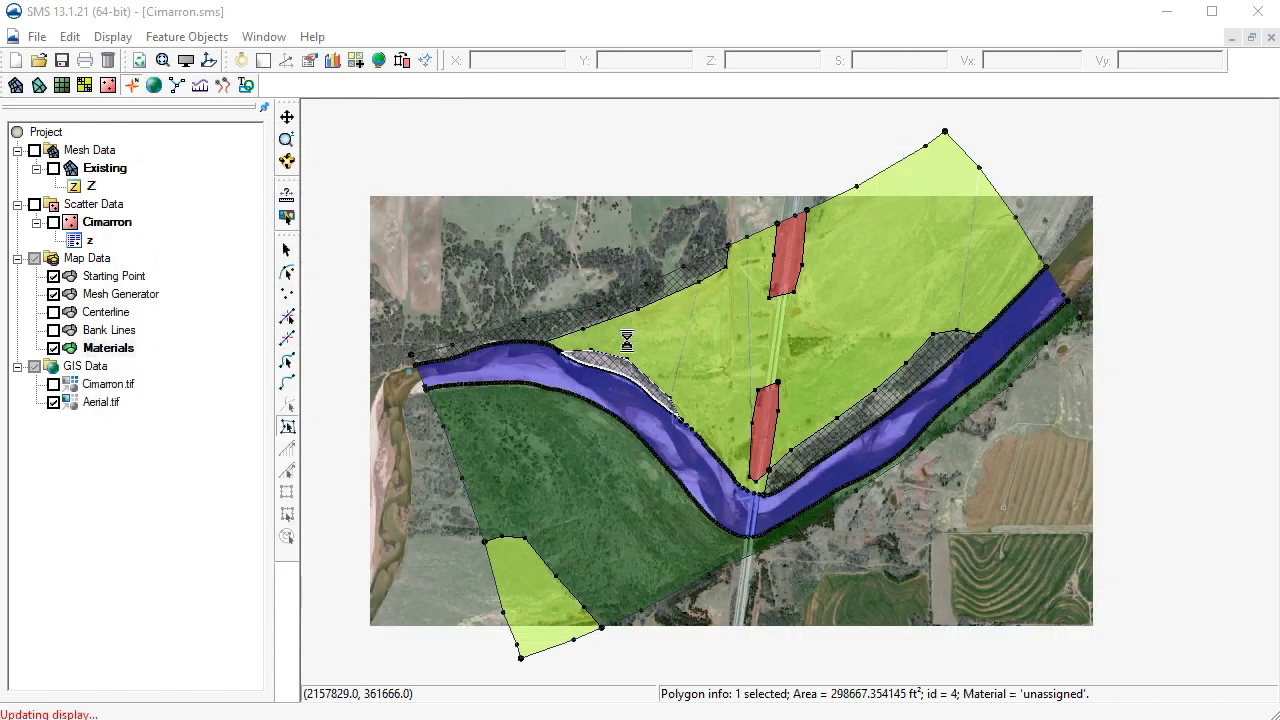
{"action": "left_click", "coordinate": [575, 328]}
{"action": "double_click", "coordinate": [575, 328]}
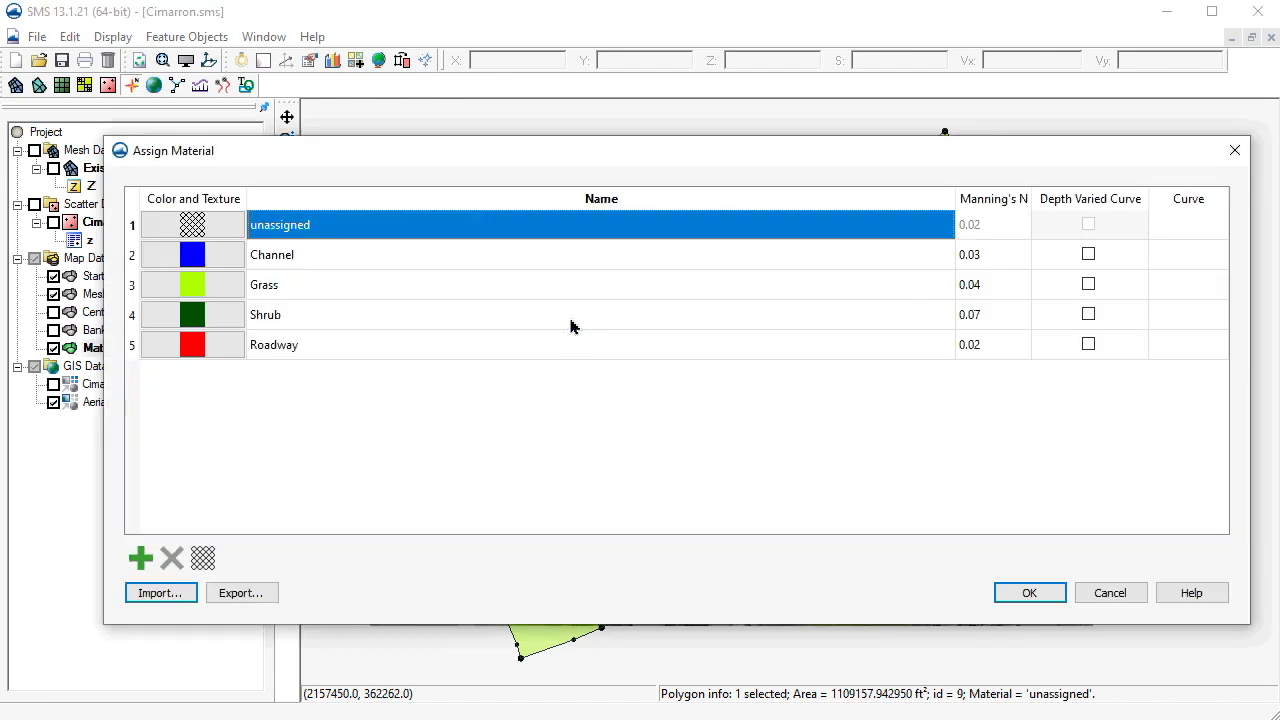
{"action": "left_click", "coordinate": [566, 319]}
{"action": "left_click", "coordinate": [1029, 597]}
Assign Shrub to the hatched strip between the river and the eastern grass
{"action": "left_click", "coordinate": [890, 395]}
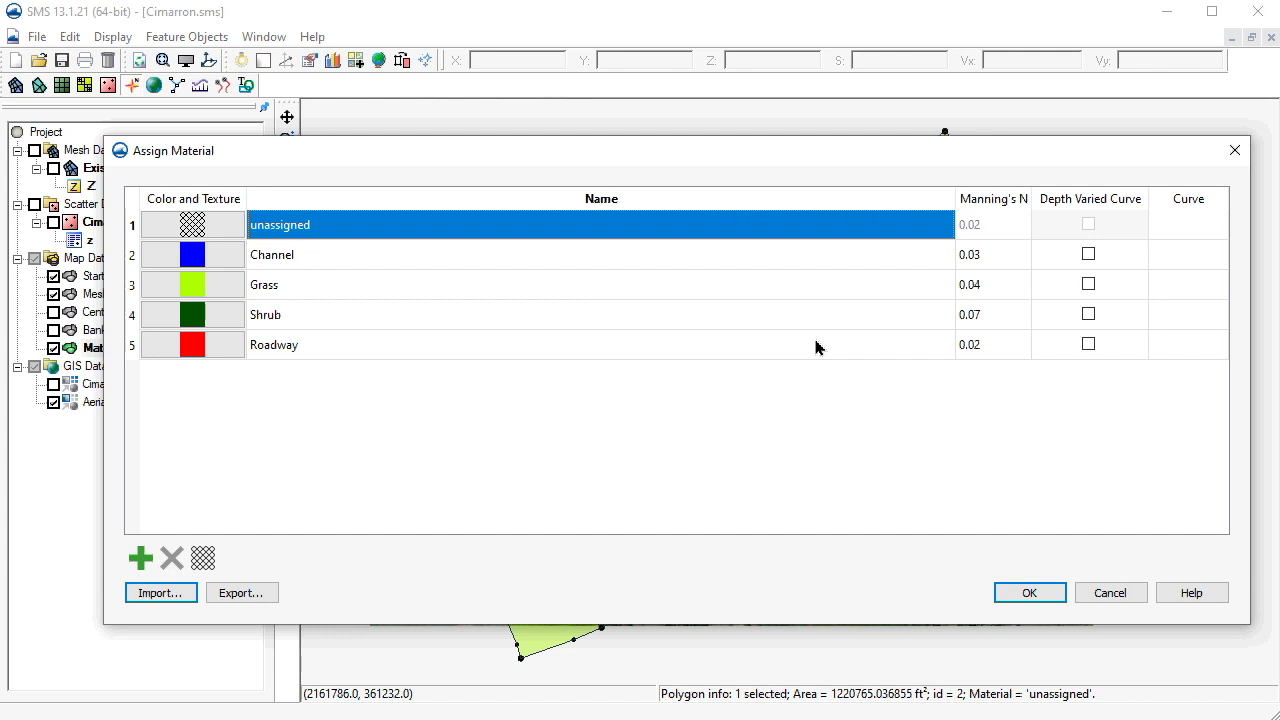
{"action": "left_click", "coordinate": [653, 318]}
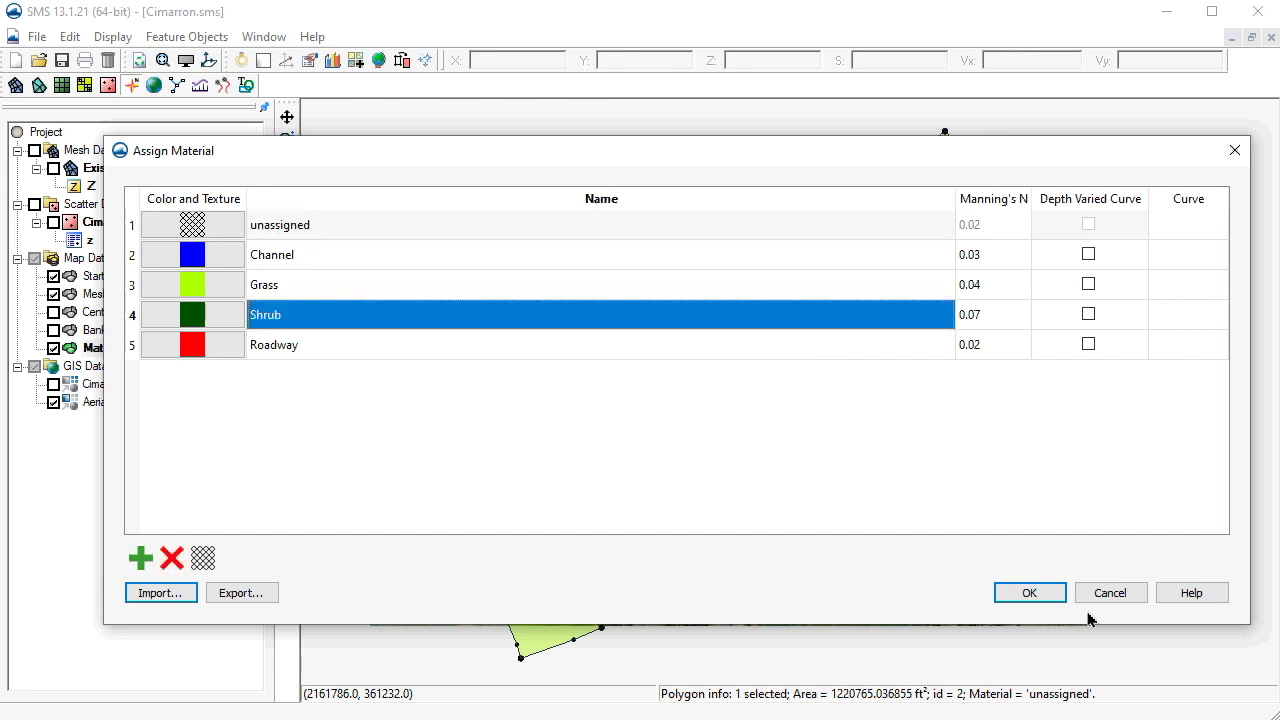
{"action": "left_click", "coordinate": [1031, 594]}
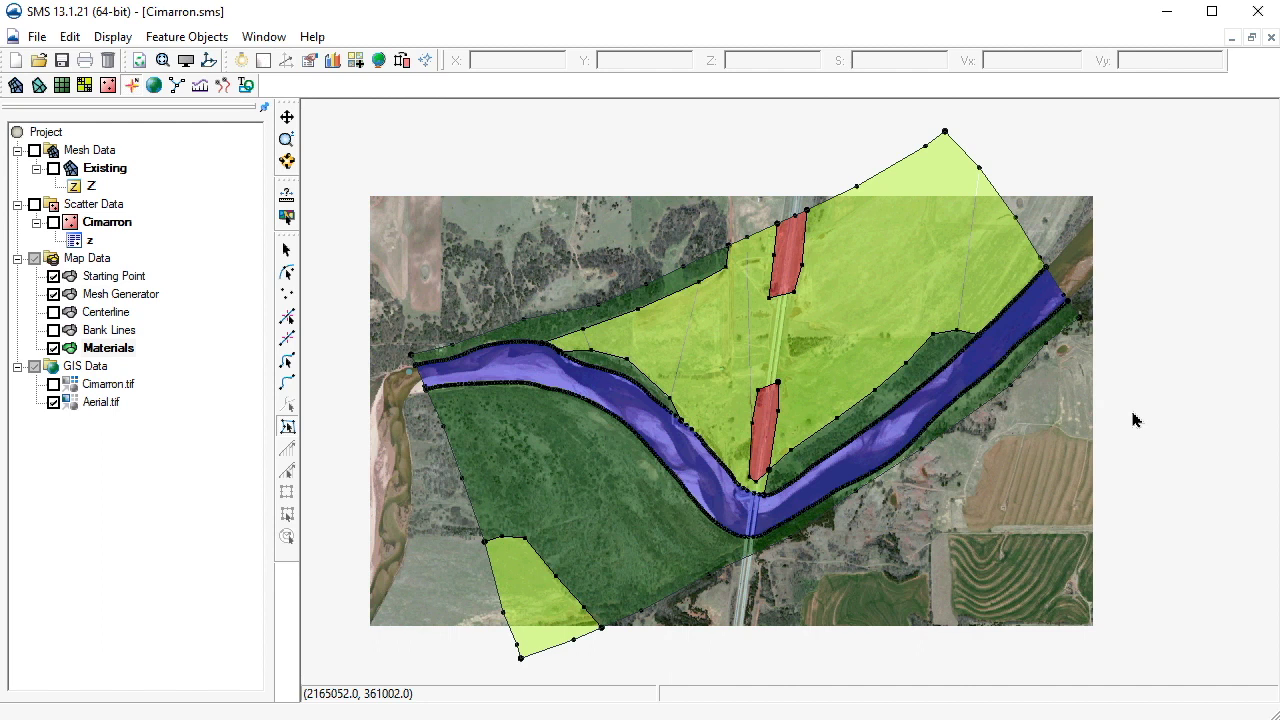